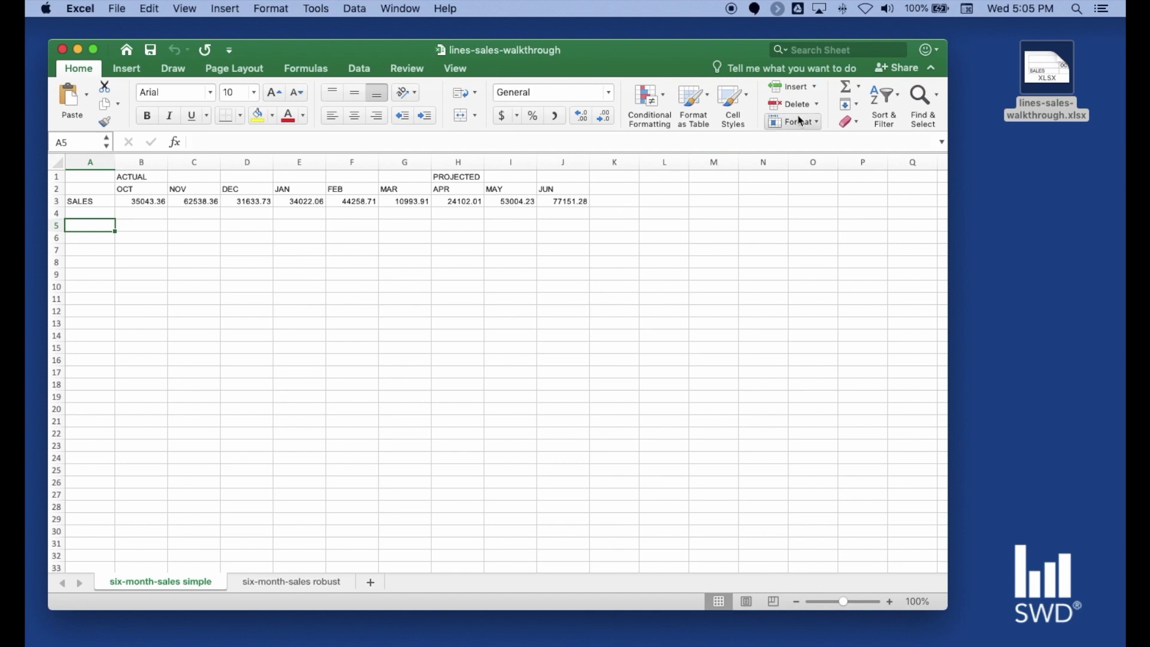
Browse the Line chart types on the Insert ribbon without inserting one.
left_click(127, 68)
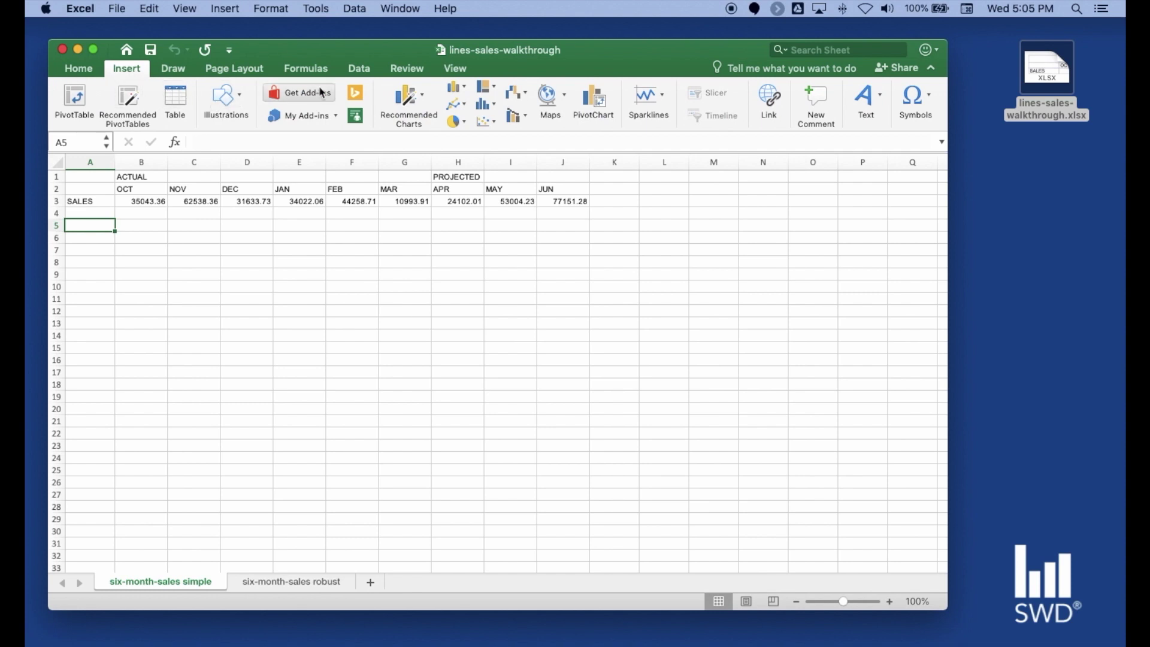
left_click(458, 106)
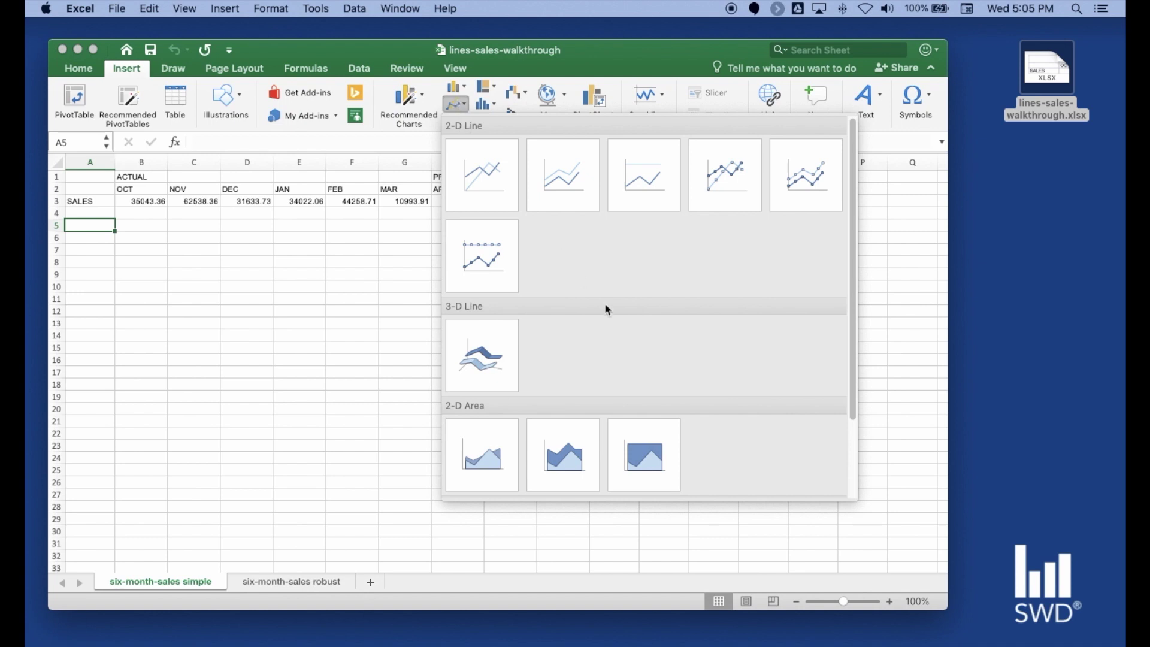
scroll(811, 346, "down", 3)
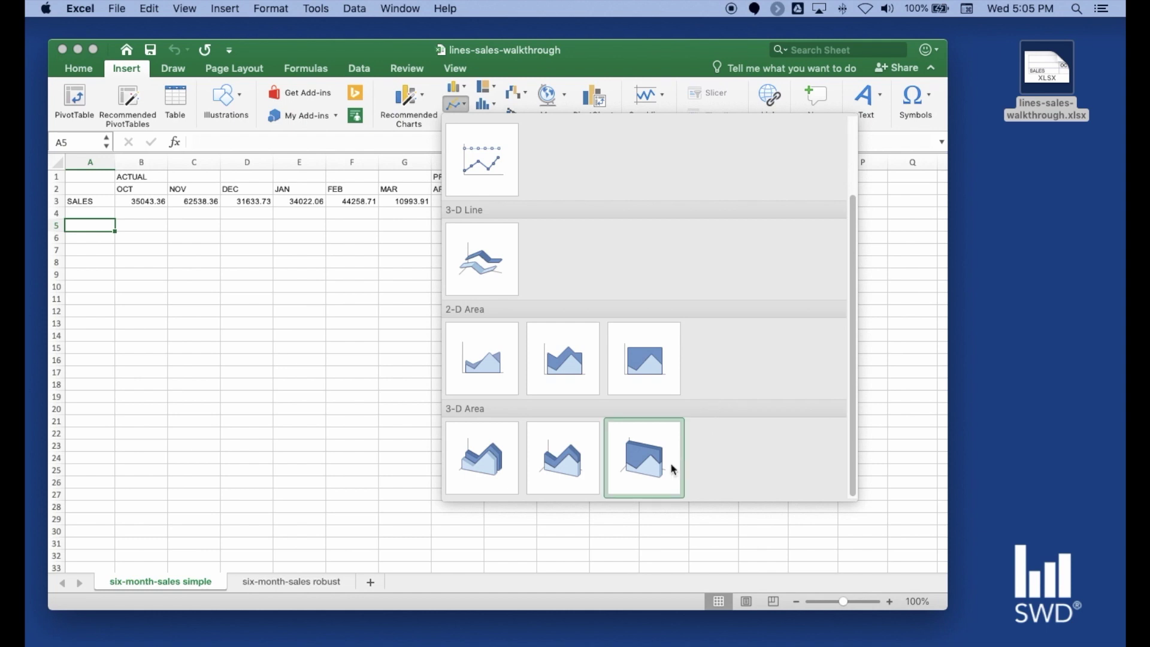
scroll(734, 311, "up", 5)
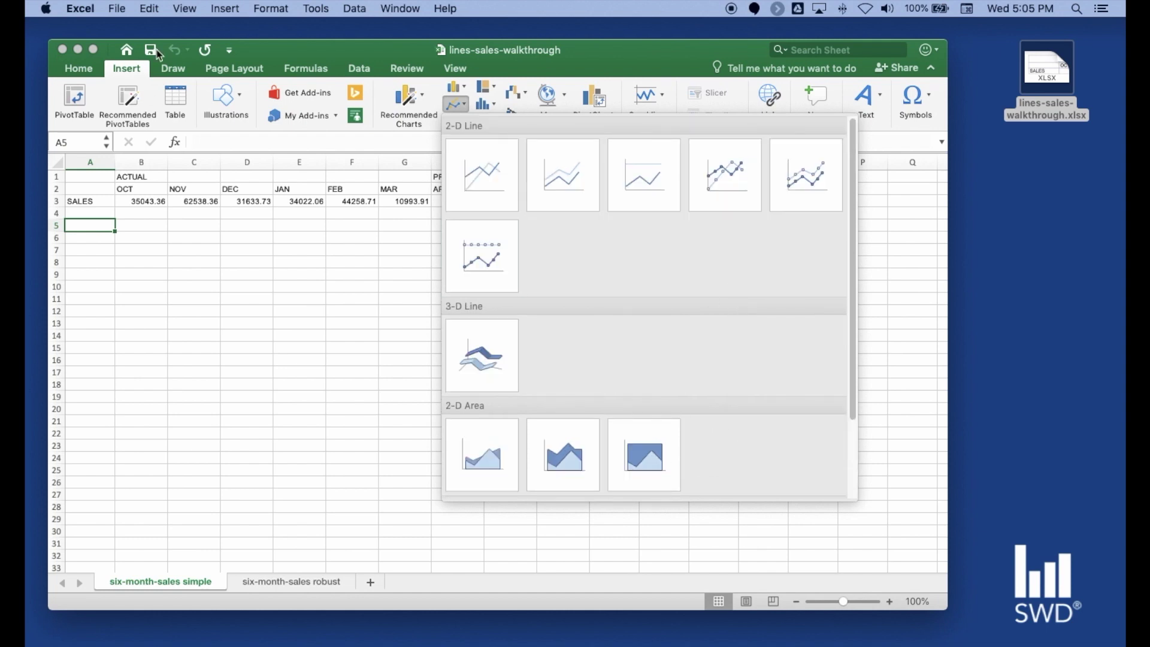
left_click(455, 105)
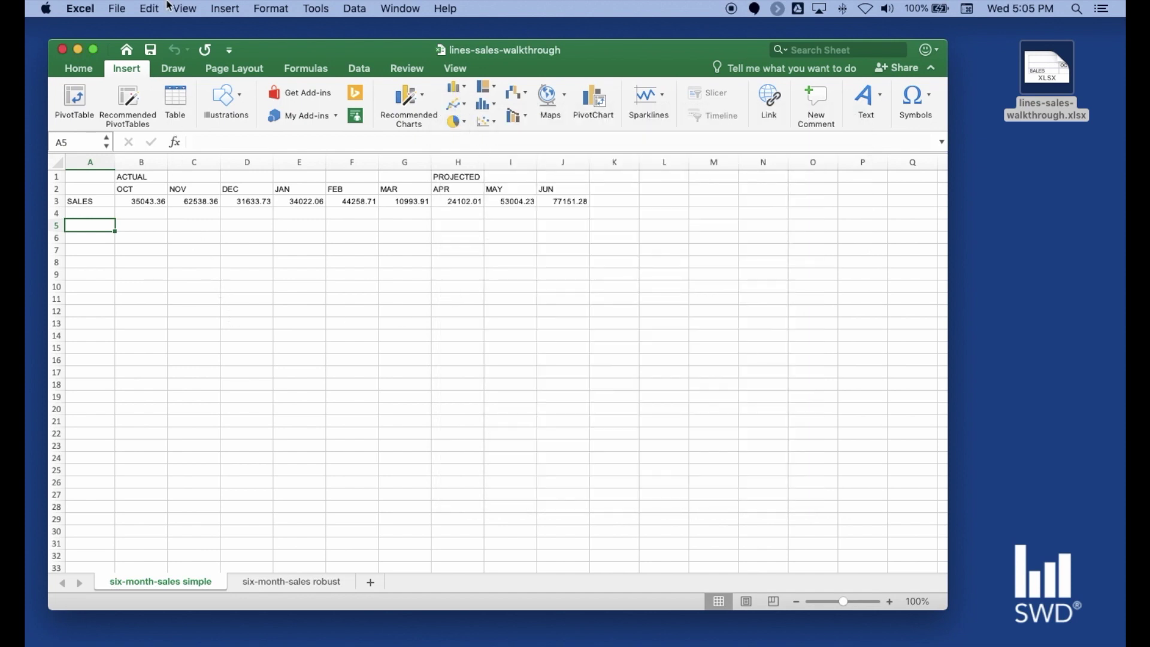
Look through the menu bar's Insert > Chart submenu, then dismiss it without inserting anything.
left_click(116, 8)
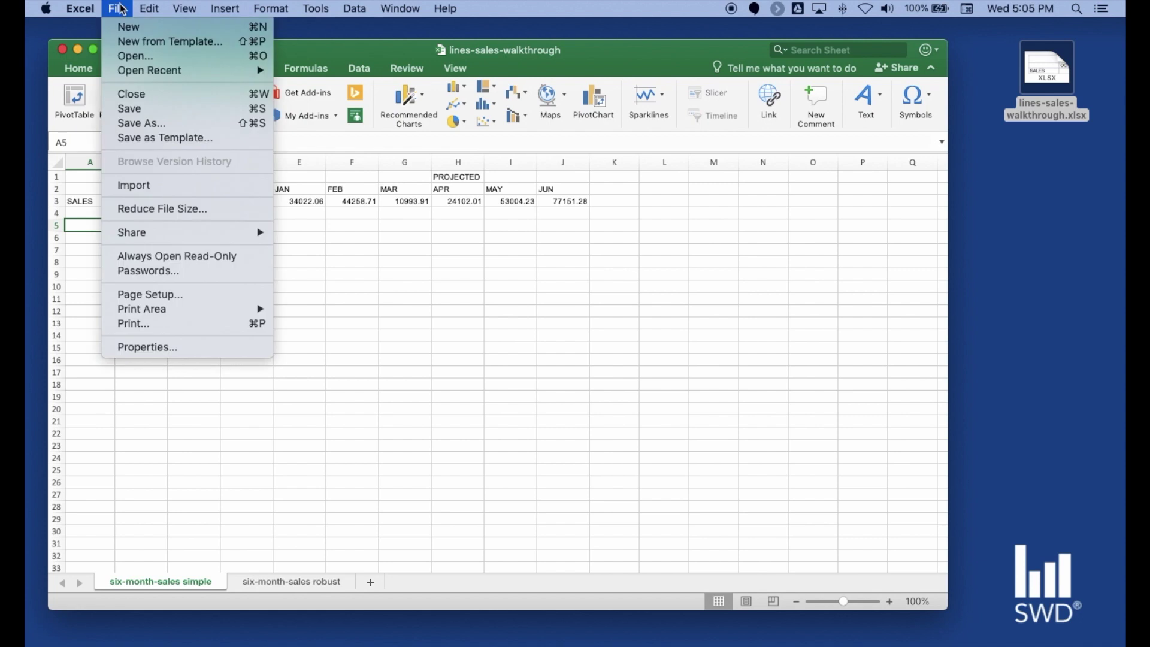
mouse_move(231, 10)
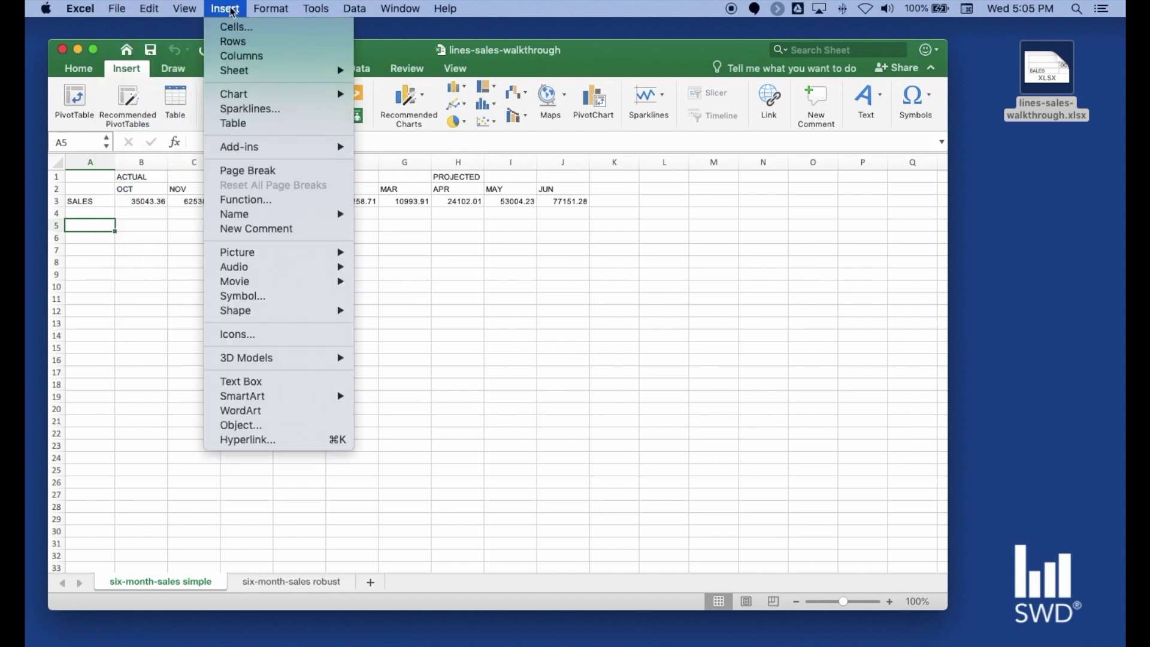
mouse_move(241, 94)
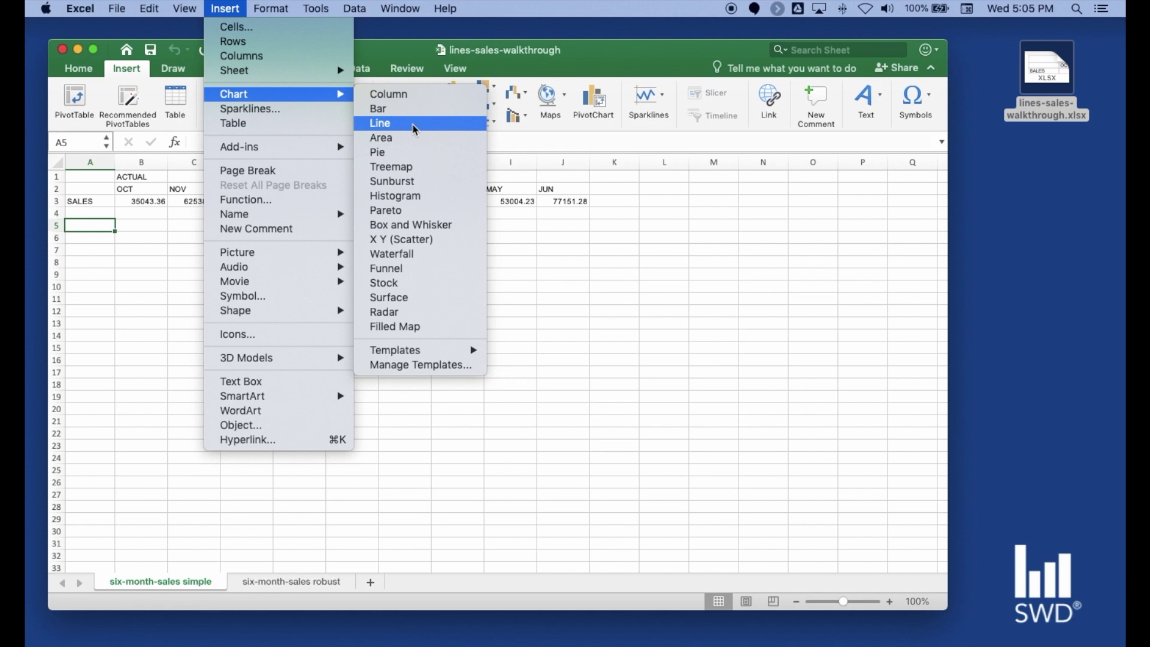
left_click(642, 241)
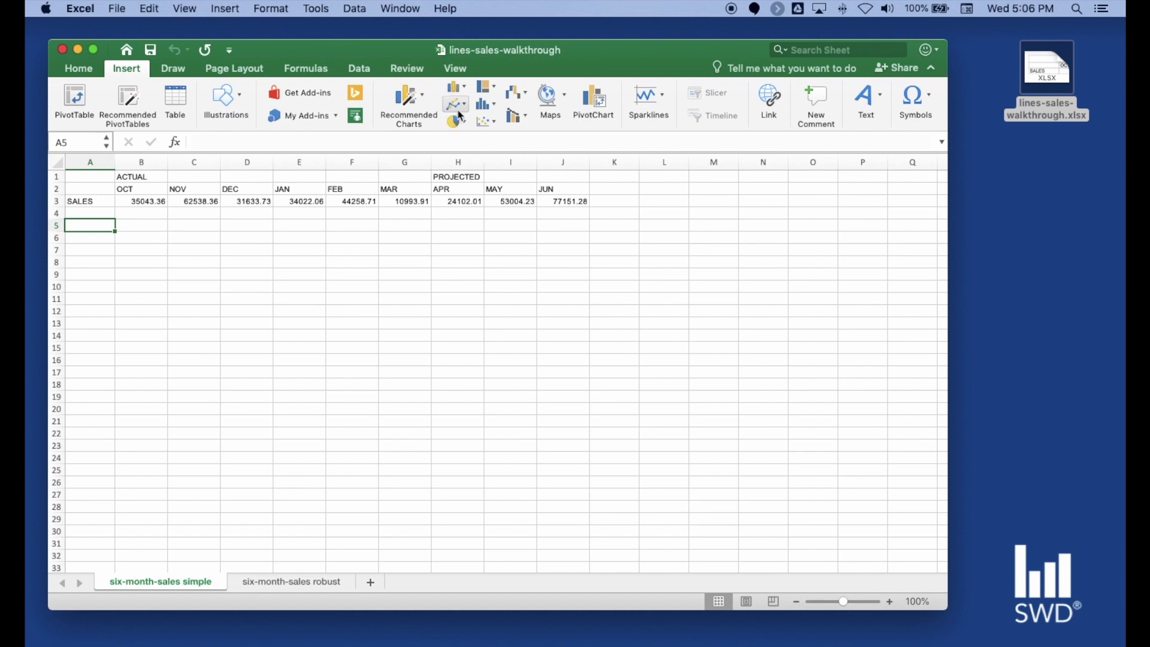
Insert a Line with Markers chart, place it beneath the sales data, and enlarge it to about 10 by 6 inches.
left_click(464, 108)
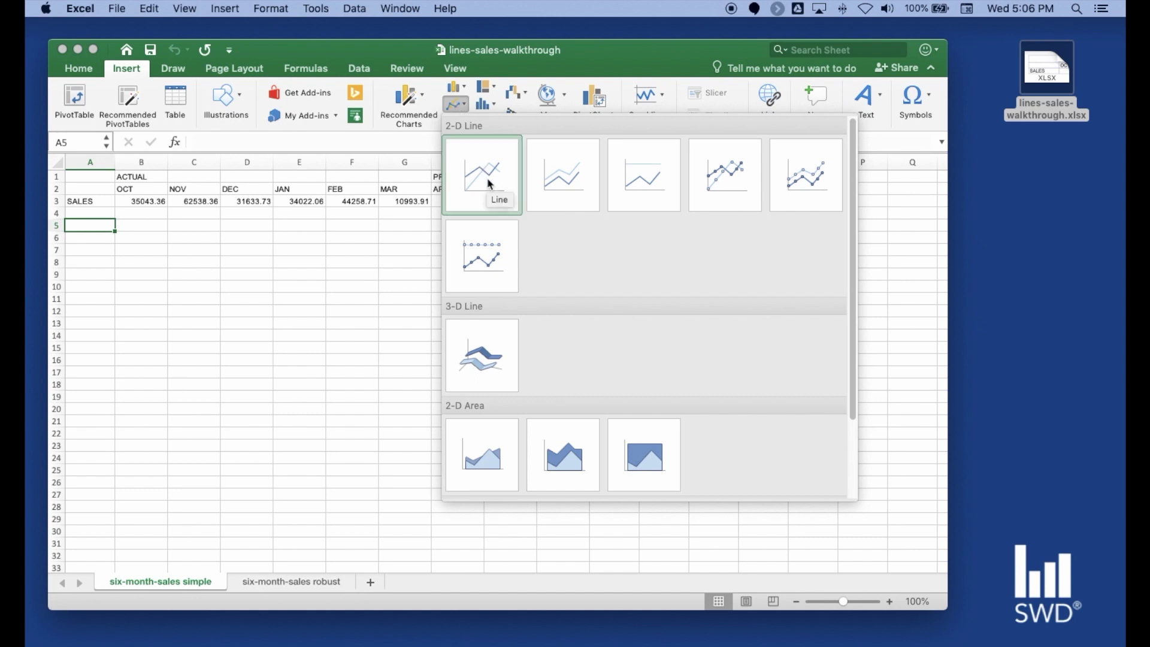
left_click(713, 189)
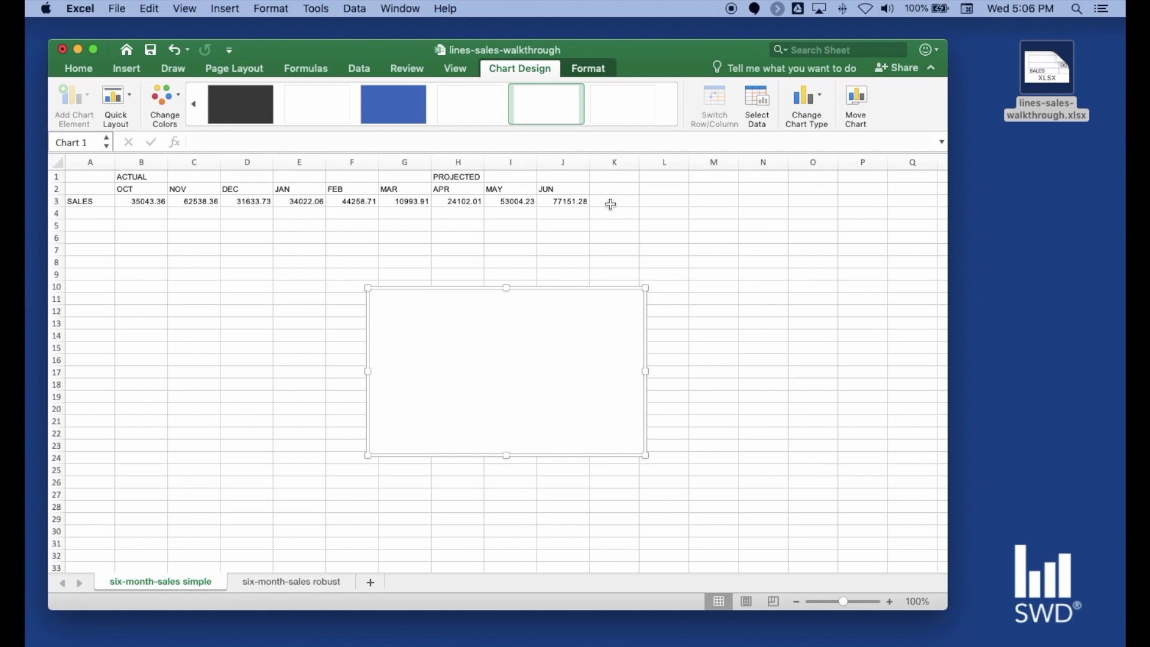
left_click_drag(567, 290, 282, 223)
left_click_drag(360, 393, 636, 503)
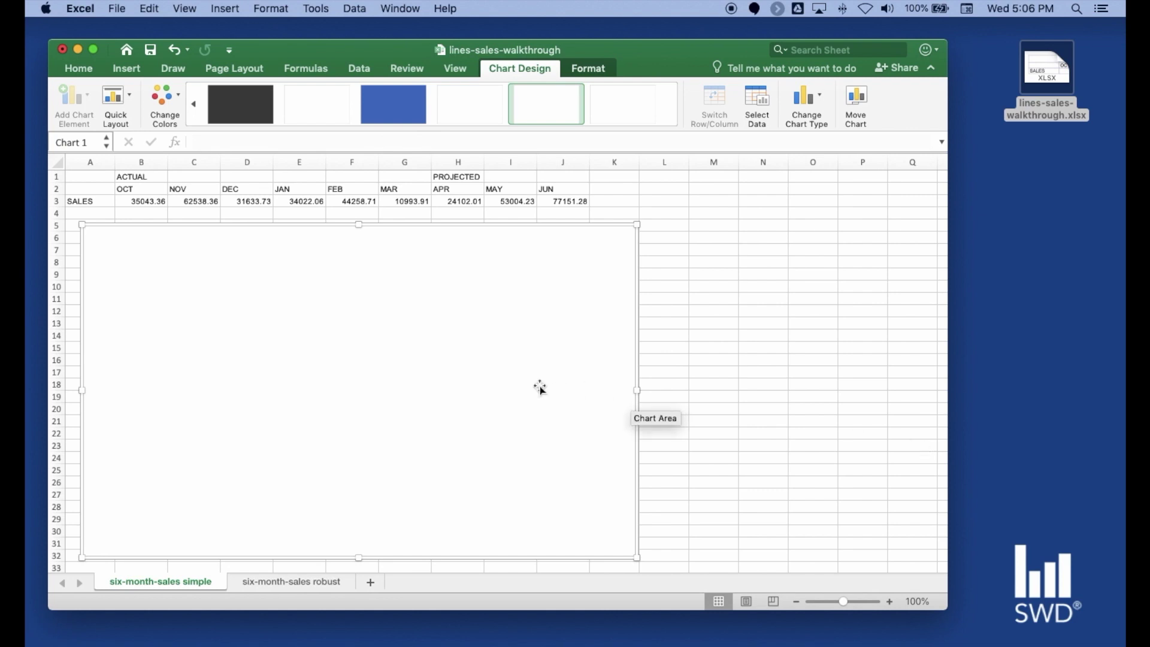
Open Select Data for the empty Chart 1 and move that dialog aside.
right_click(382, 348)
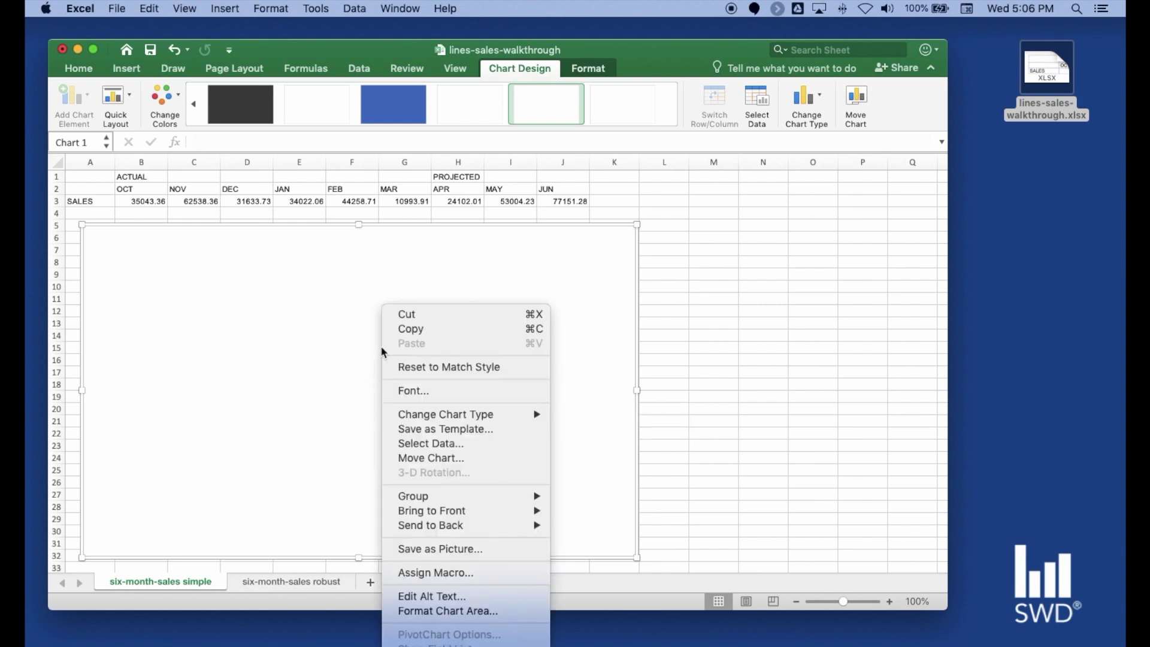
left_click(457, 443)
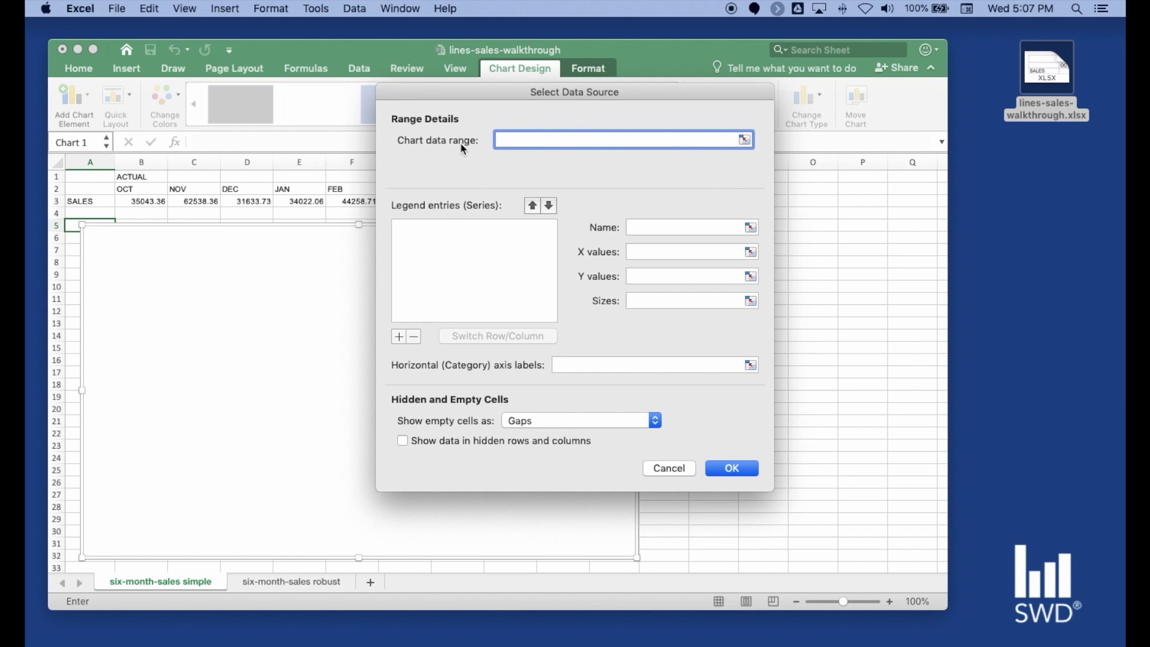
left_click_drag(449, 93, 667, 145)
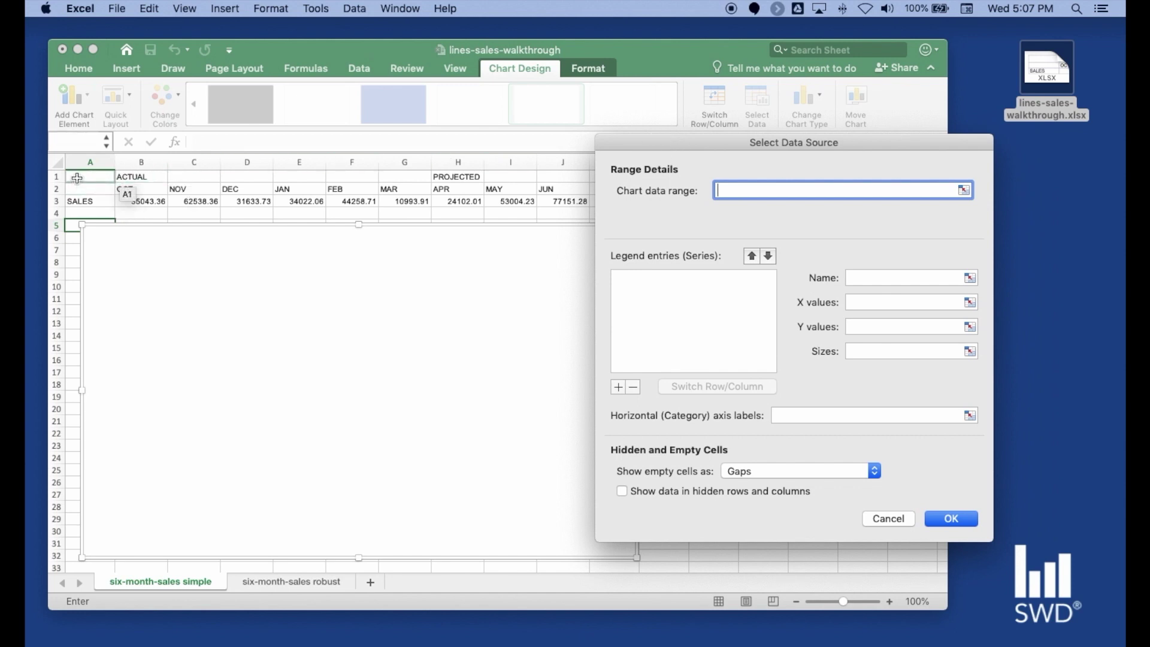
Enter A1:J3 as the chart data range and review the SALES series name, values and B1:J2 axis labels.
left_click_drag(76, 177, 559, 205)
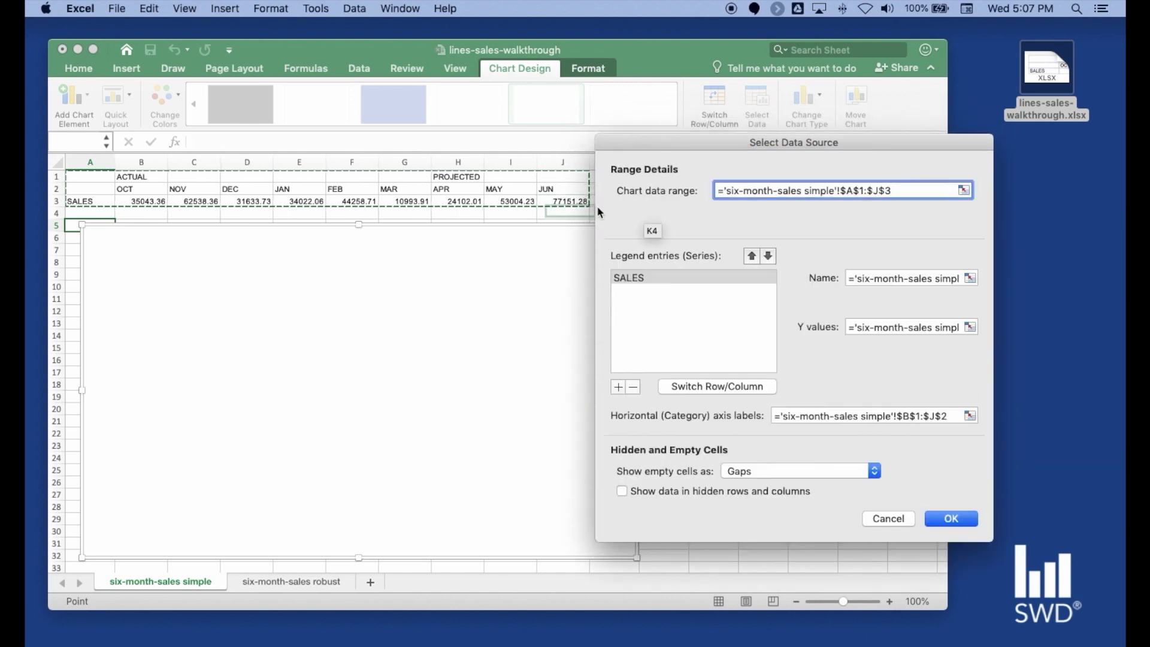
left_click_drag(716, 144, 480, 150)
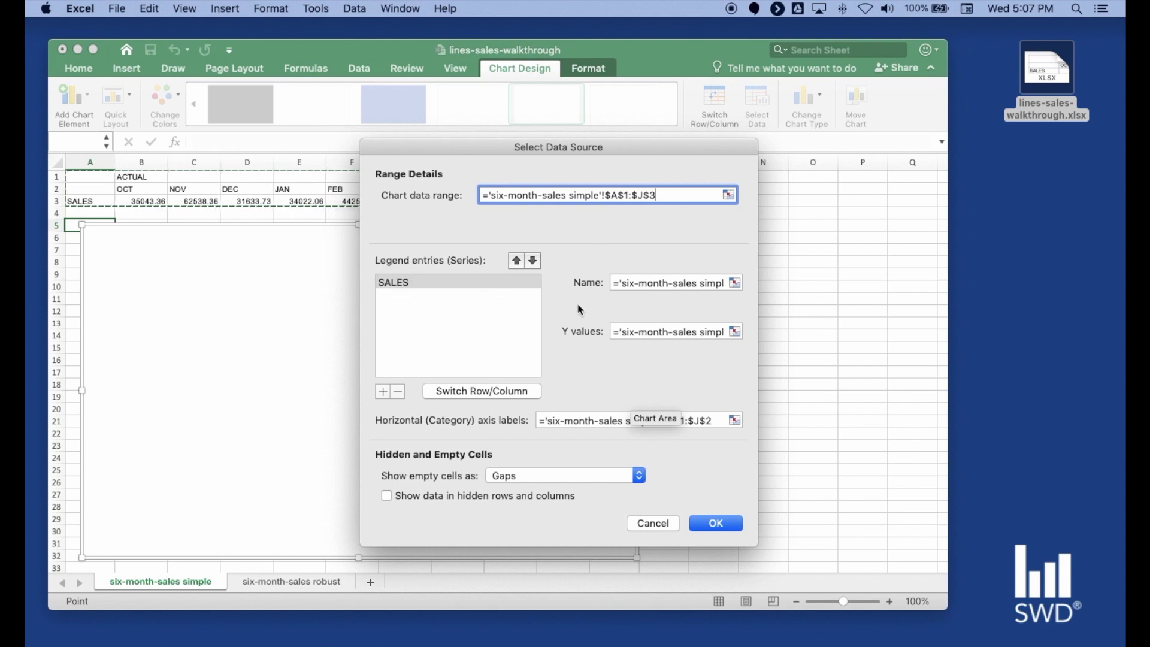
left_click(626, 282)
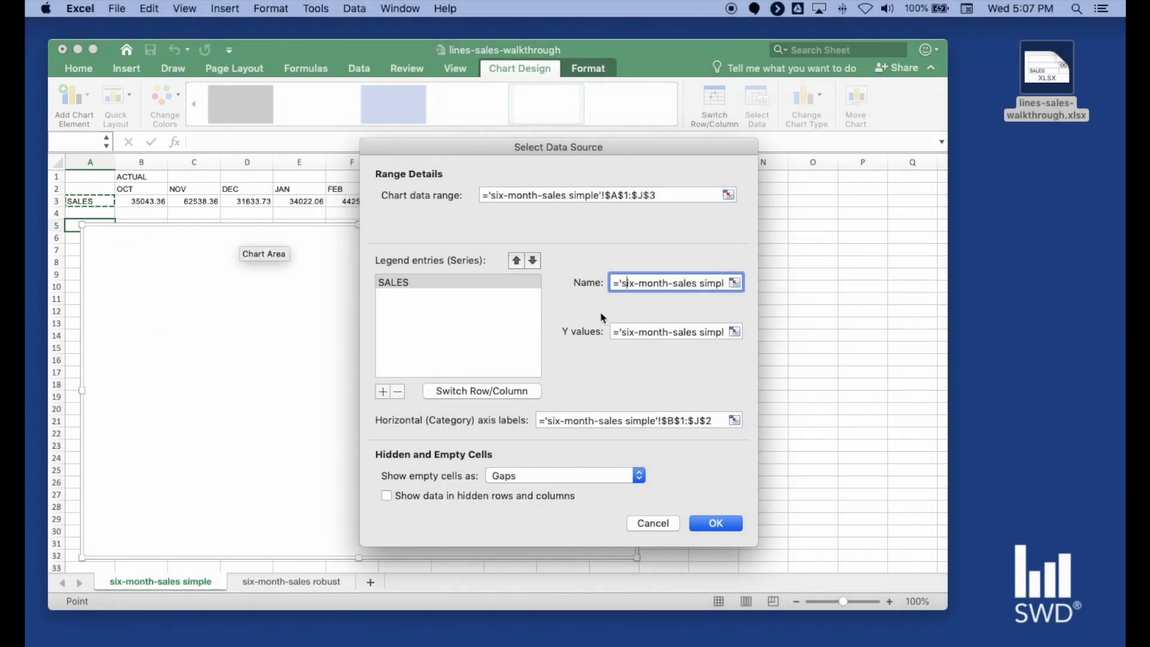
left_click(627, 331)
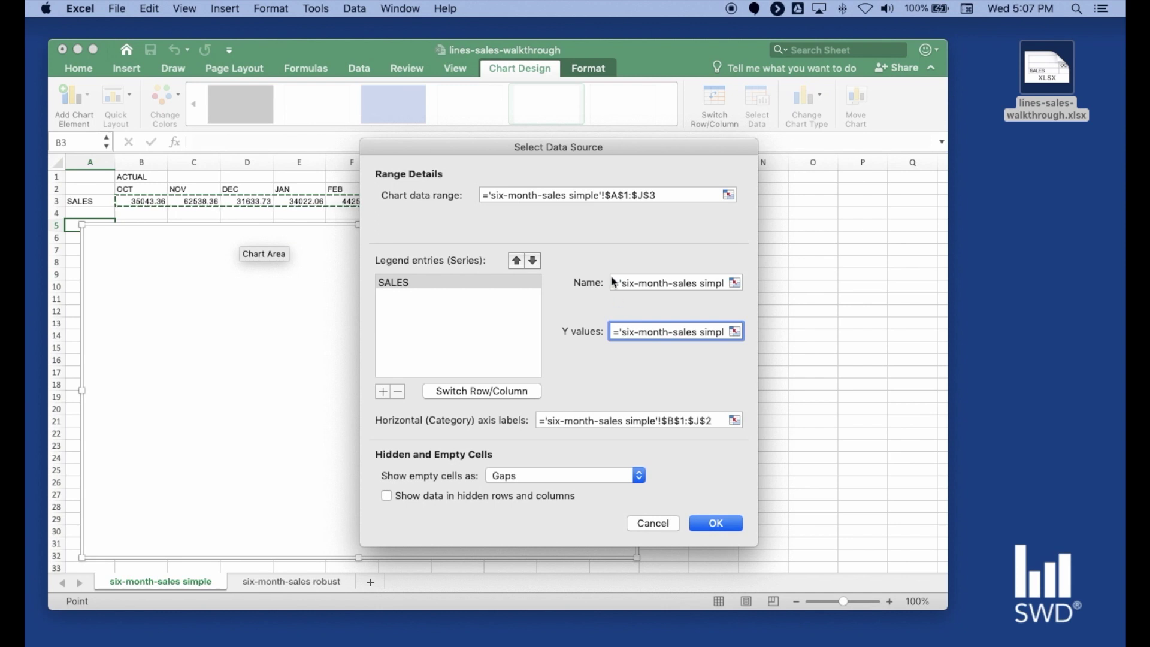
left_click_drag(578, 152, 882, 160)
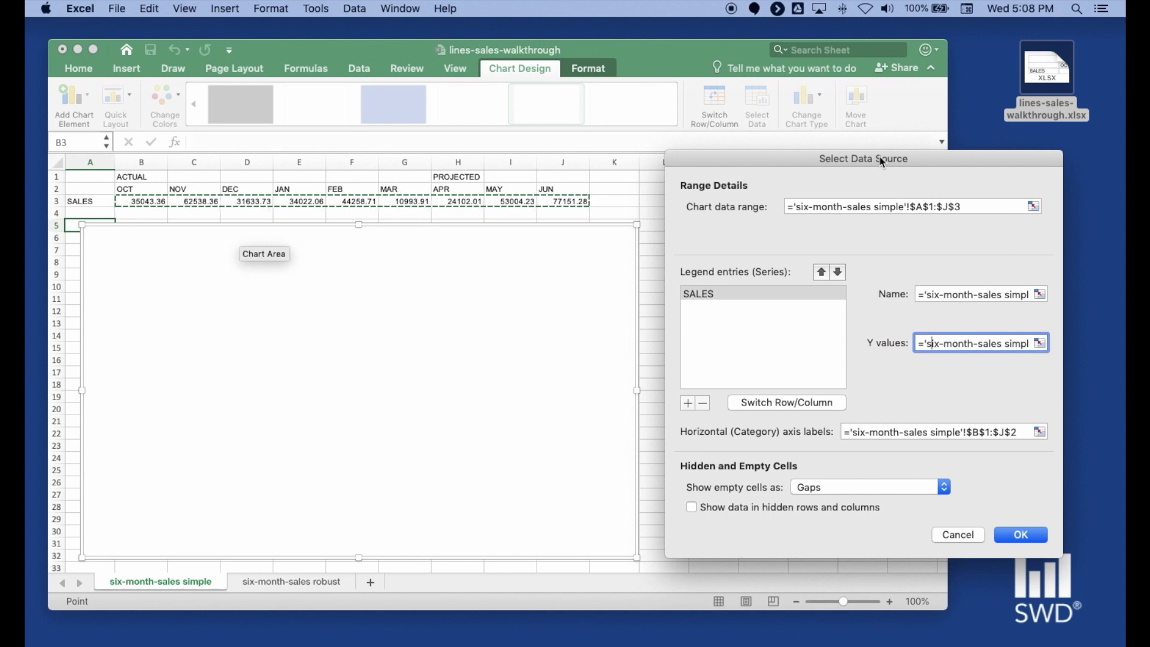
left_click_drag(882, 160, 758, 147)
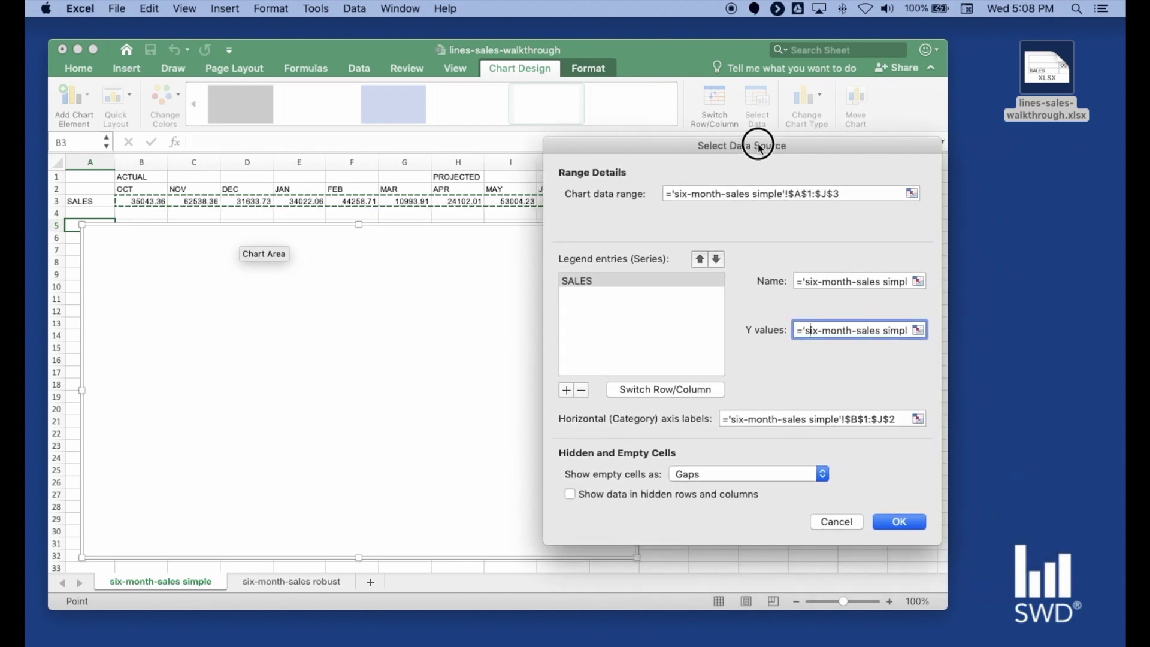
left_click(796, 417)
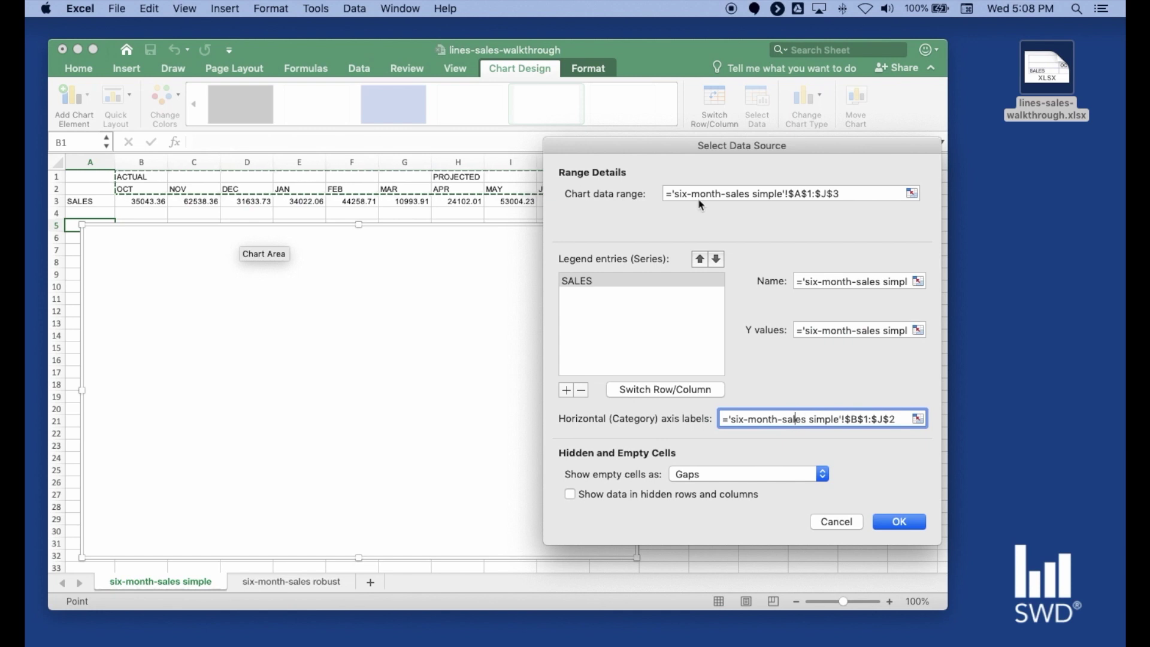
left_click_drag(667, 146, 792, 147)
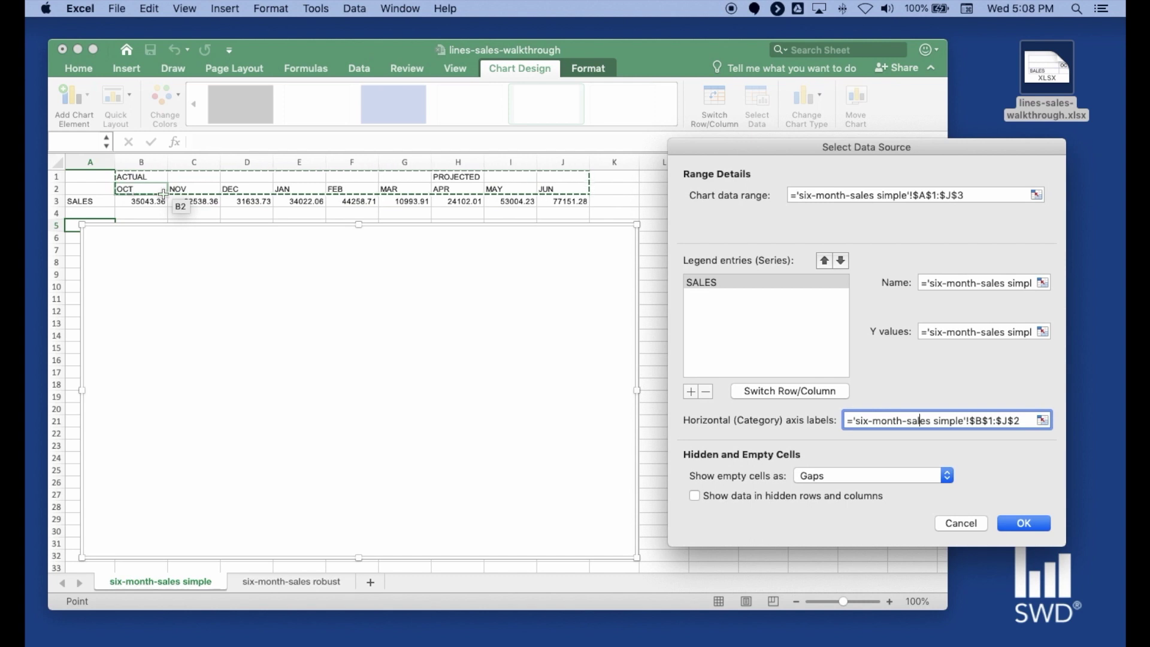
Change the horizontal axis labels to $B$2:$J$2 and apply, showing OCT–JUN under the SALES line.
left_click(988, 420)
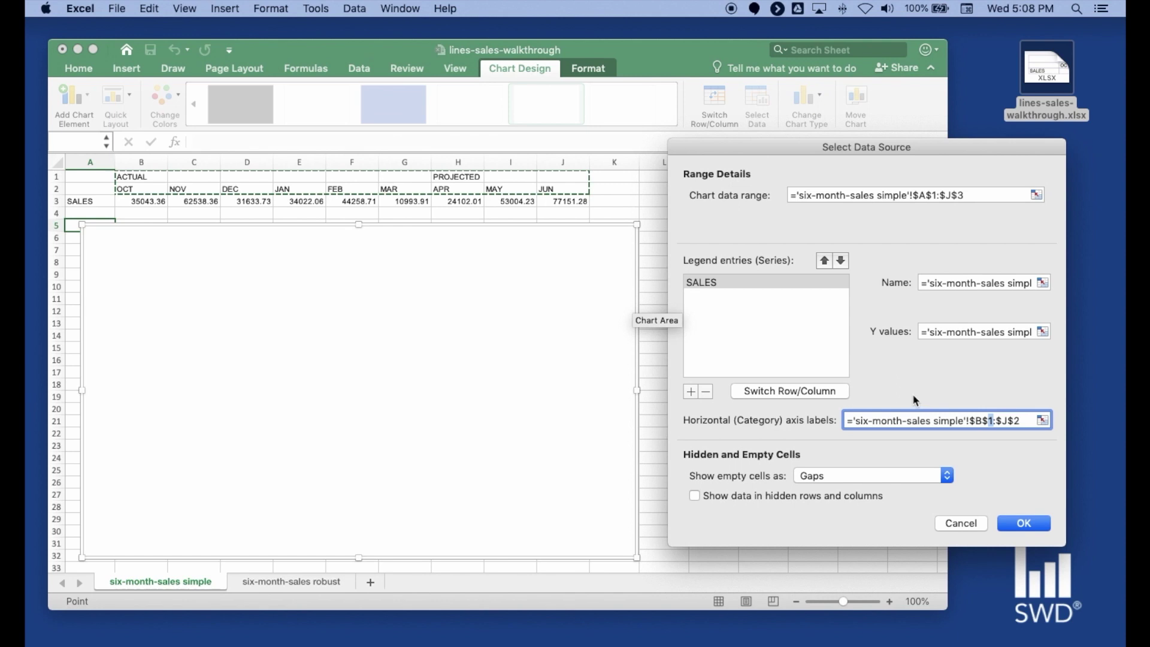
type("2")
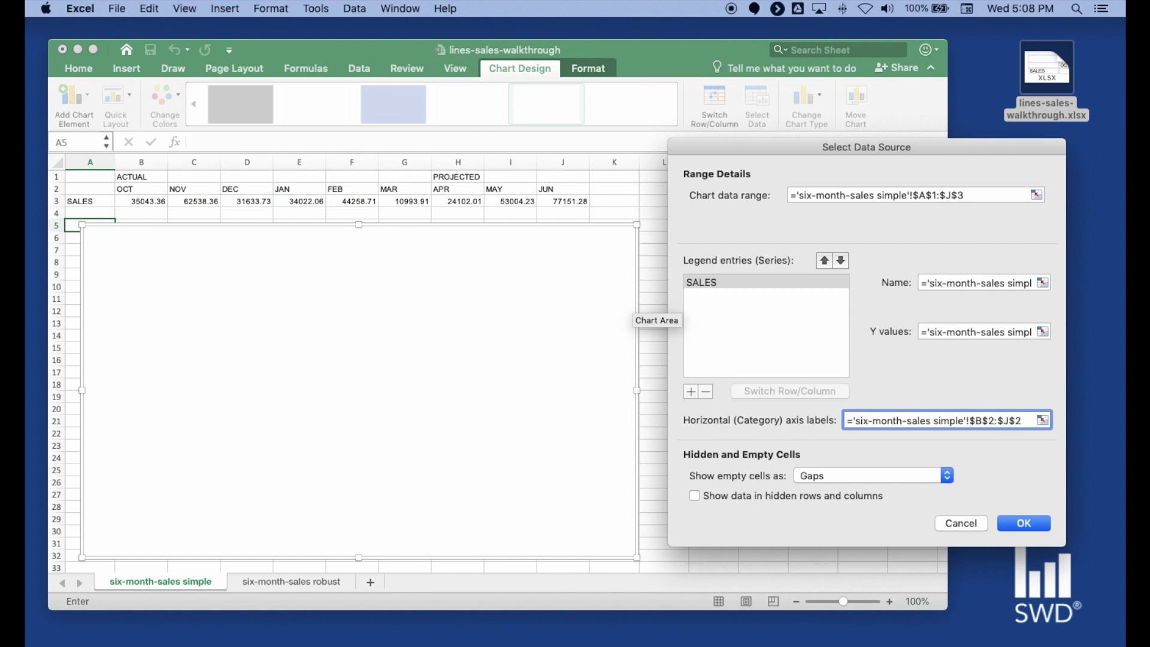
left_click(940, 331)
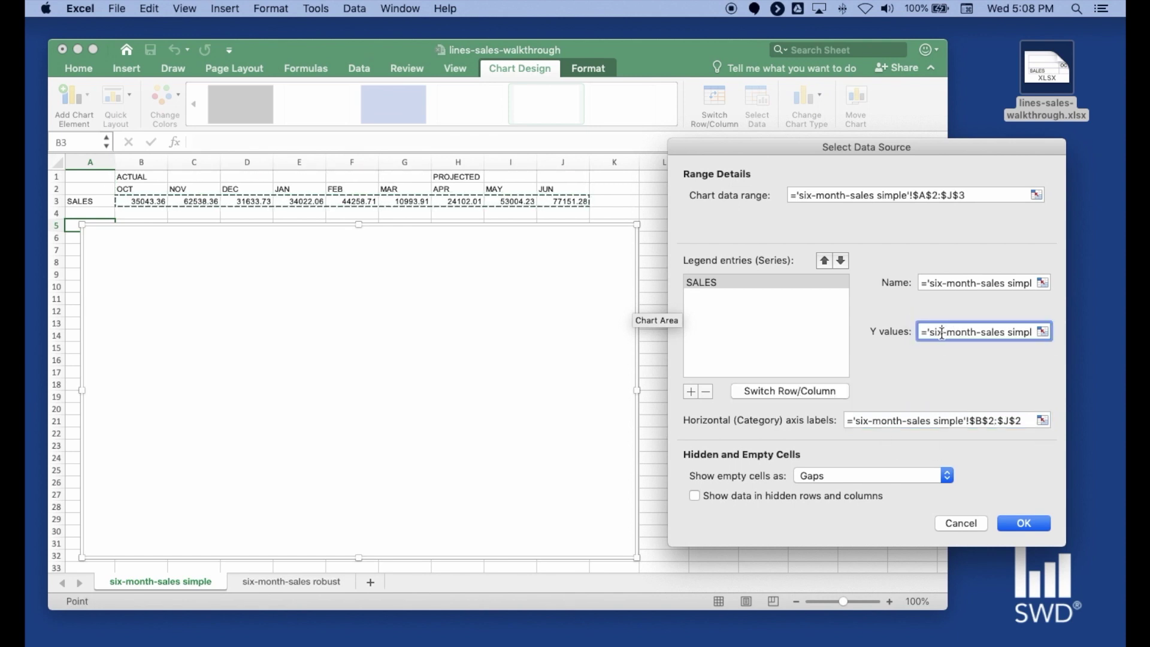
left_click(943, 422)
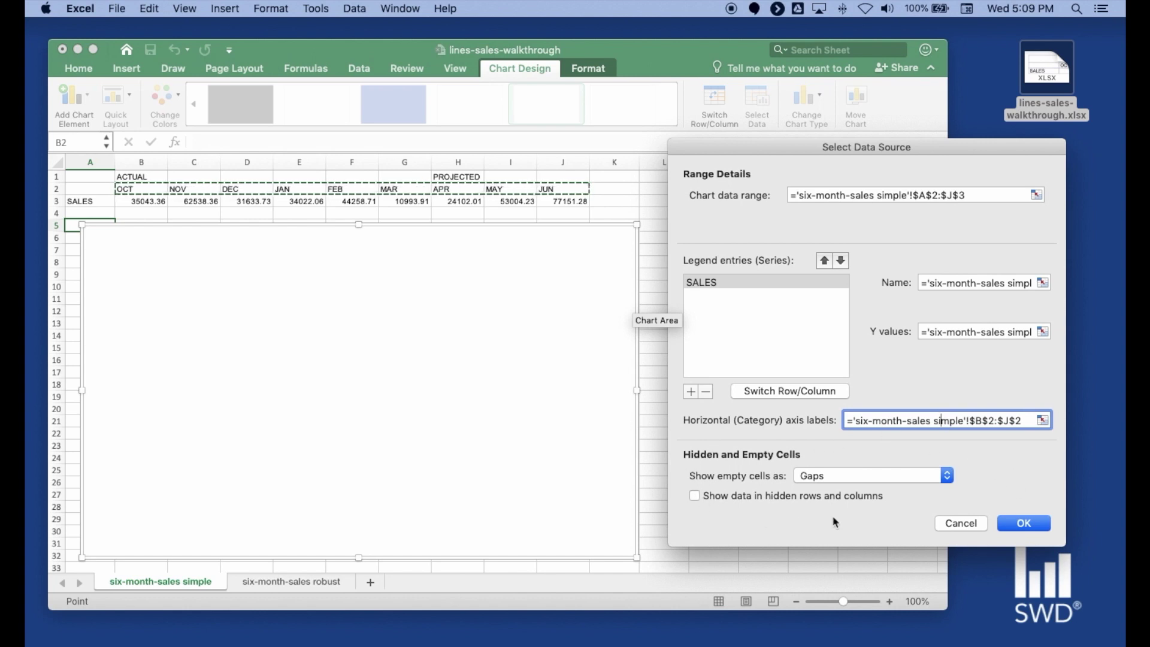
left_click(1023, 523)
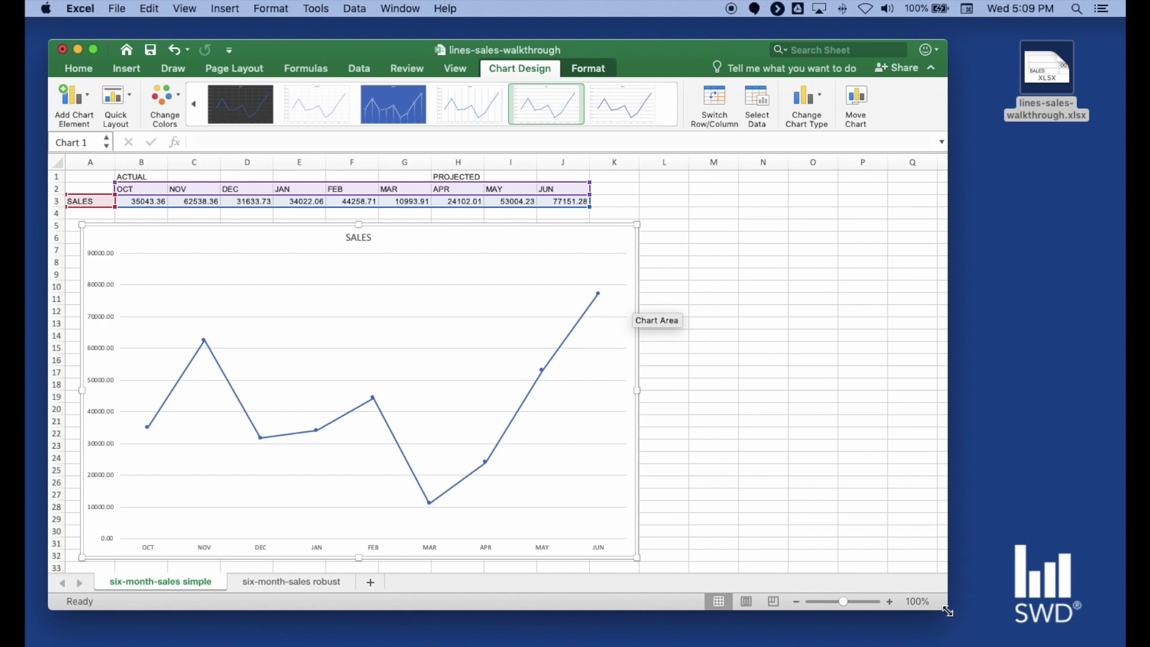
Enlarge the Excel window and zoom the sheet so the SALES chart fills most of the view.
left_click_drag(955, 615, 1048, 646)
scroll(548, 393, "up", 2)
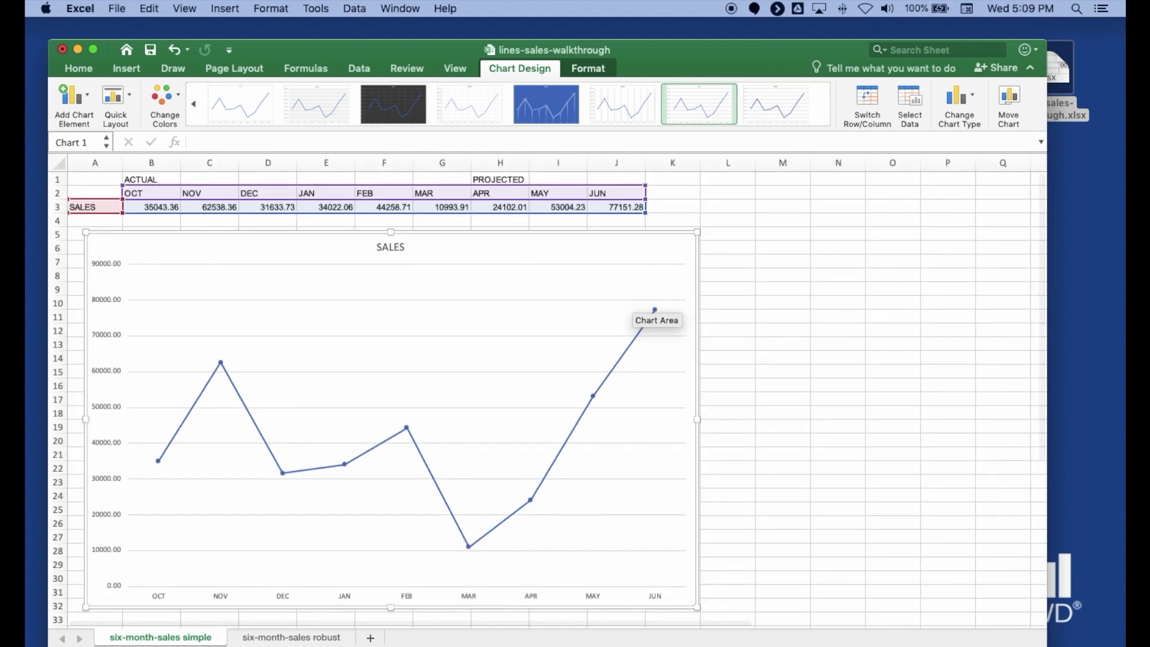
scroll(859, 375, "up", 1)
scroll(859, 375, "down", 3)
scroll(859, 375, "down", 1)
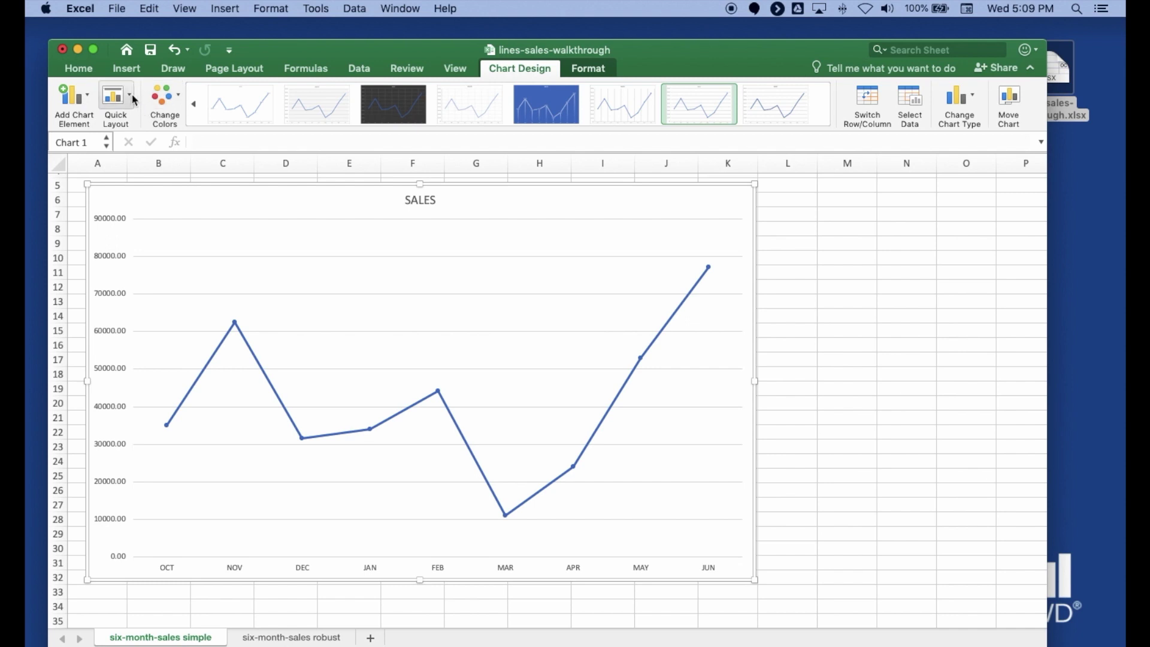
left_click(79, 68)
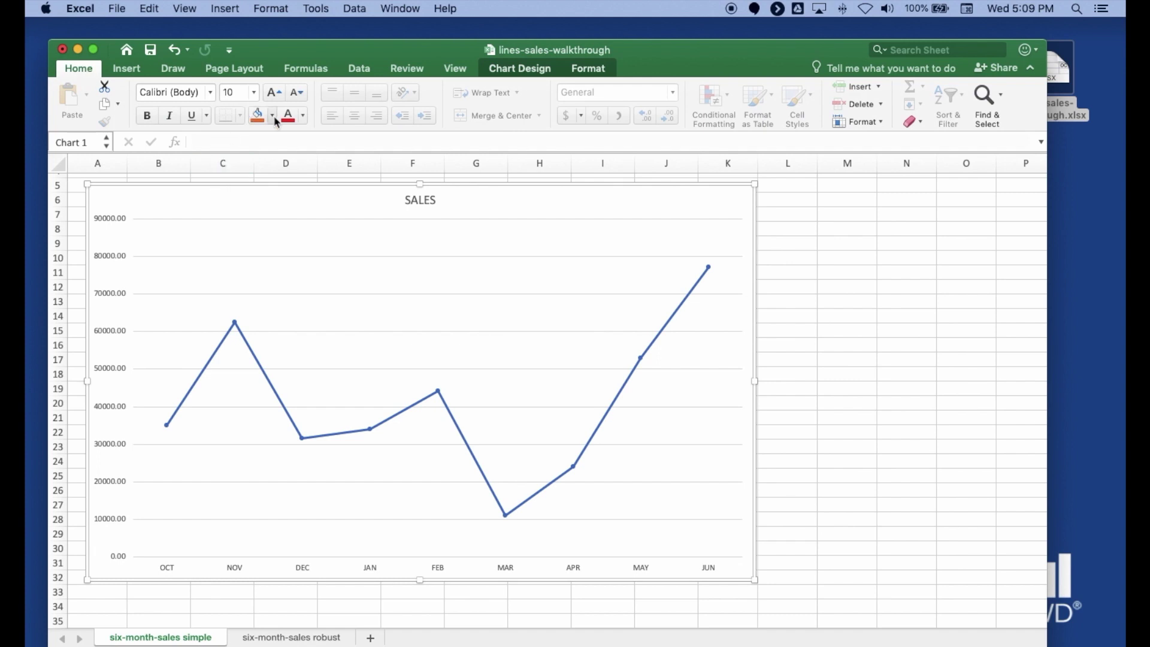
Set the chart's text to Avenir and increase it to 16 pt.
left_click(211, 93)
mouse_move(202, 221)
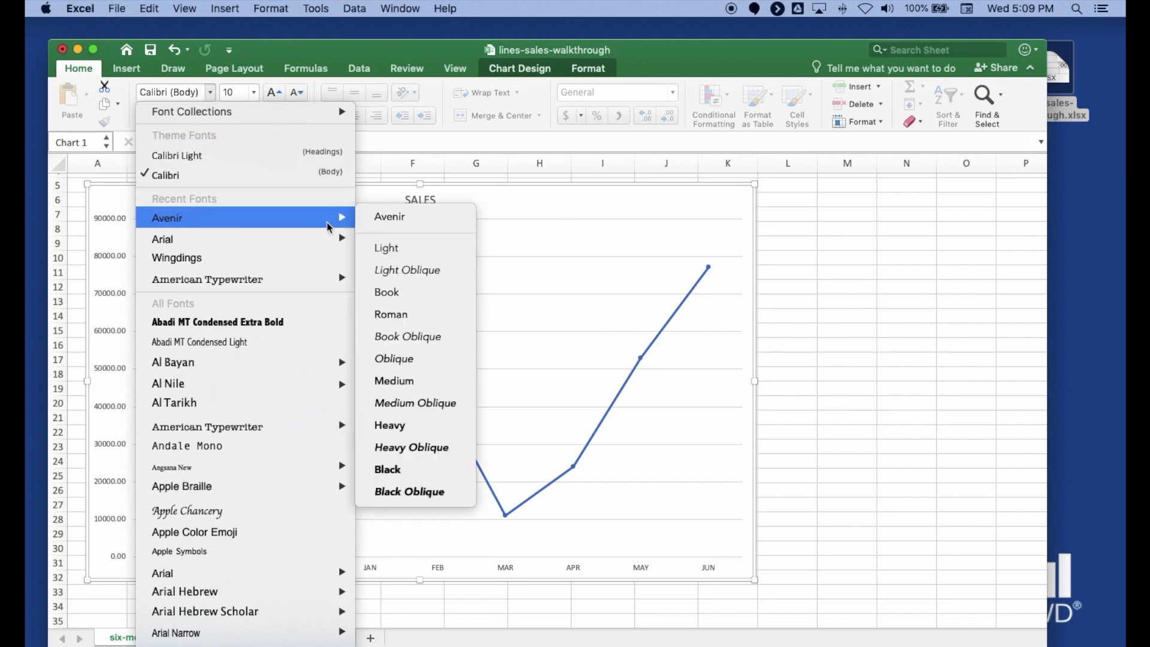
left_click(396, 220)
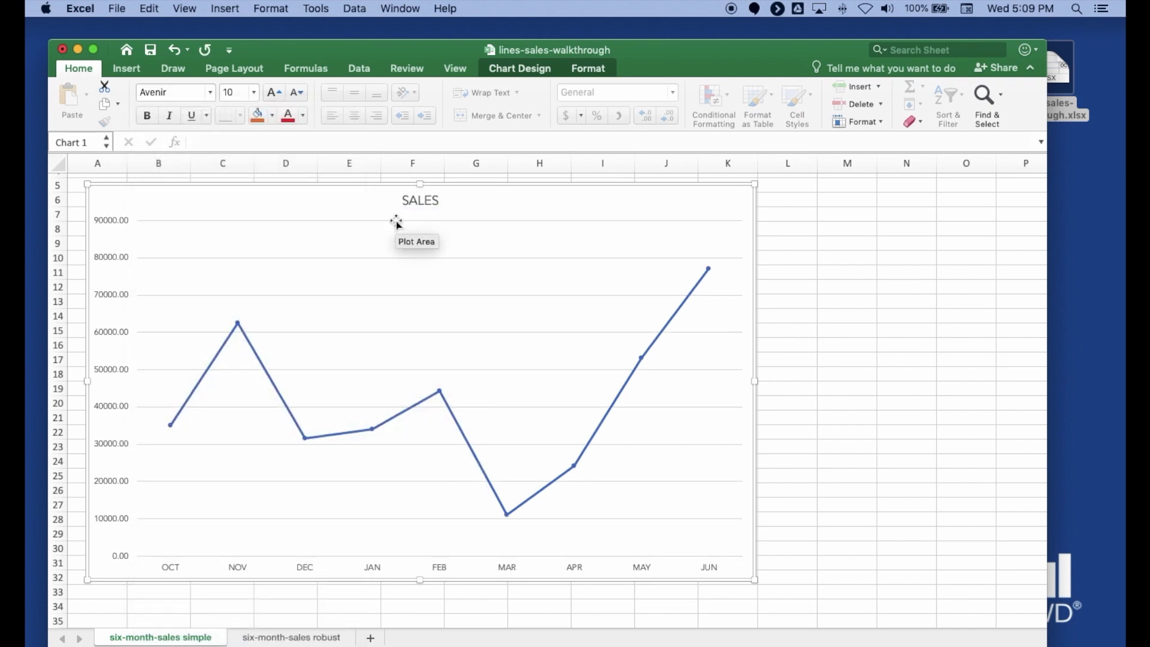
left_click(275, 94)
left_click(275, 94)
left_click(278, 95)
left_click(278, 95)
left_click(279, 94)
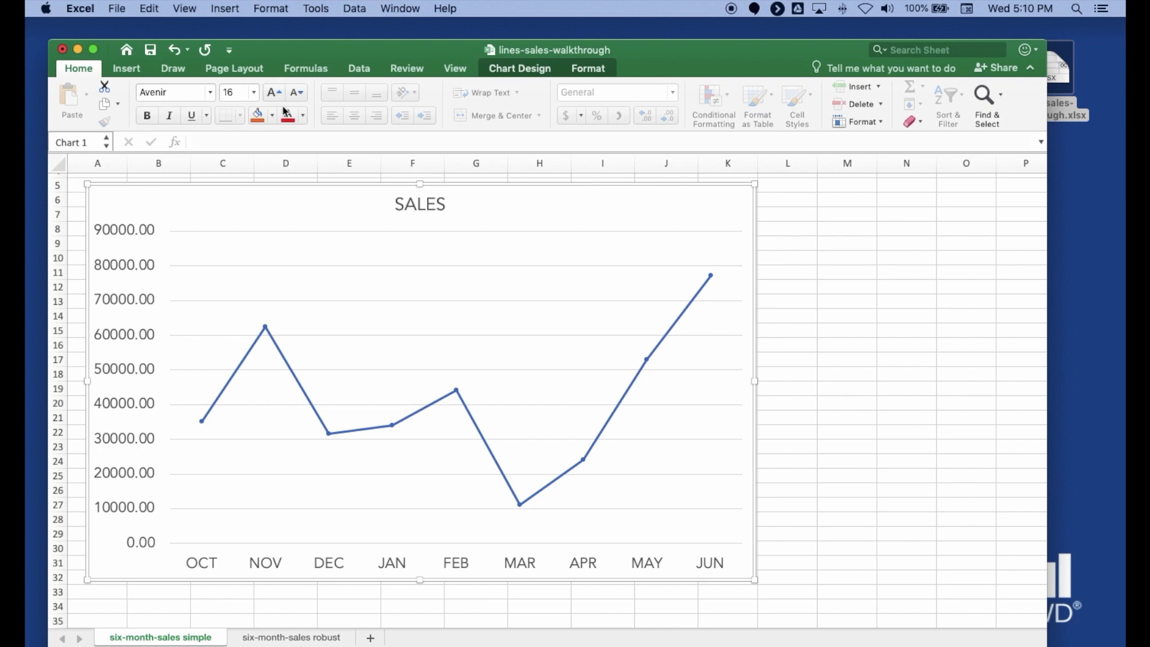
Make the SALES chart title 24 pt Avenir Heavy.
left_click(422, 204)
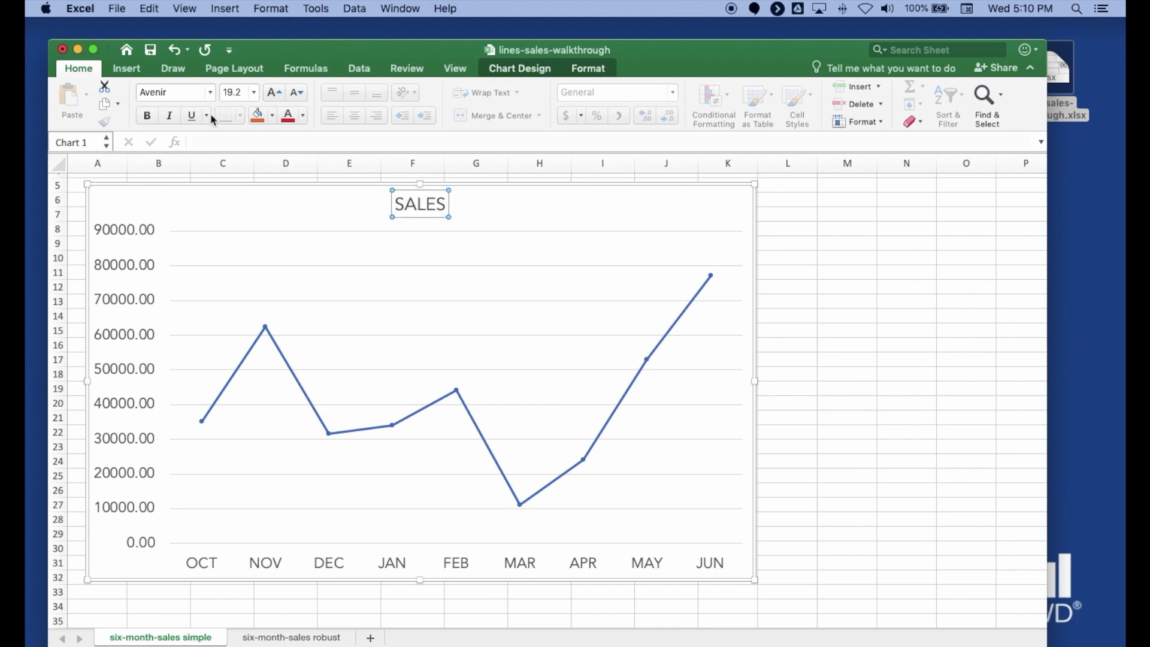
left_click(254, 93)
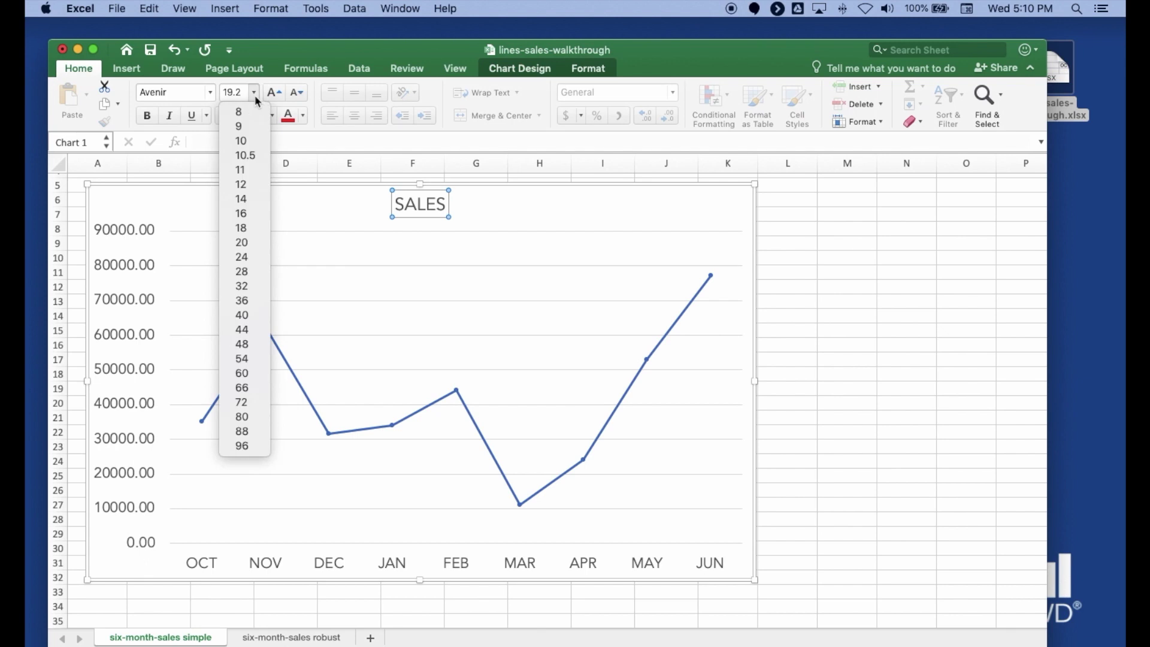
left_click(252, 263)
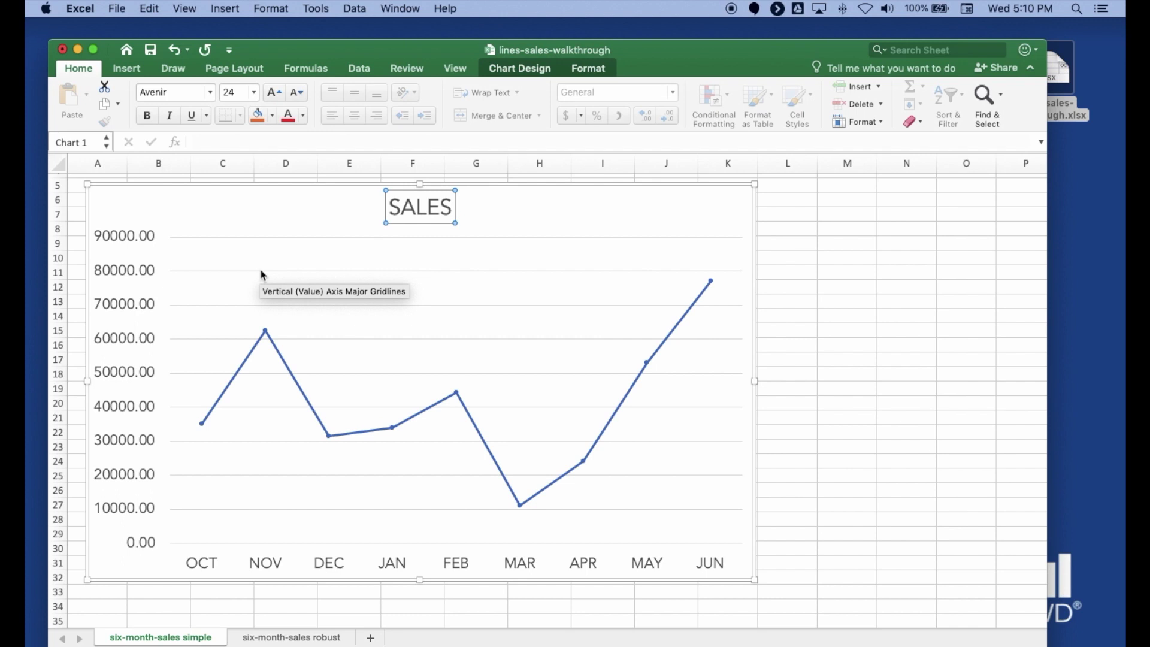
left_click(210, 92)
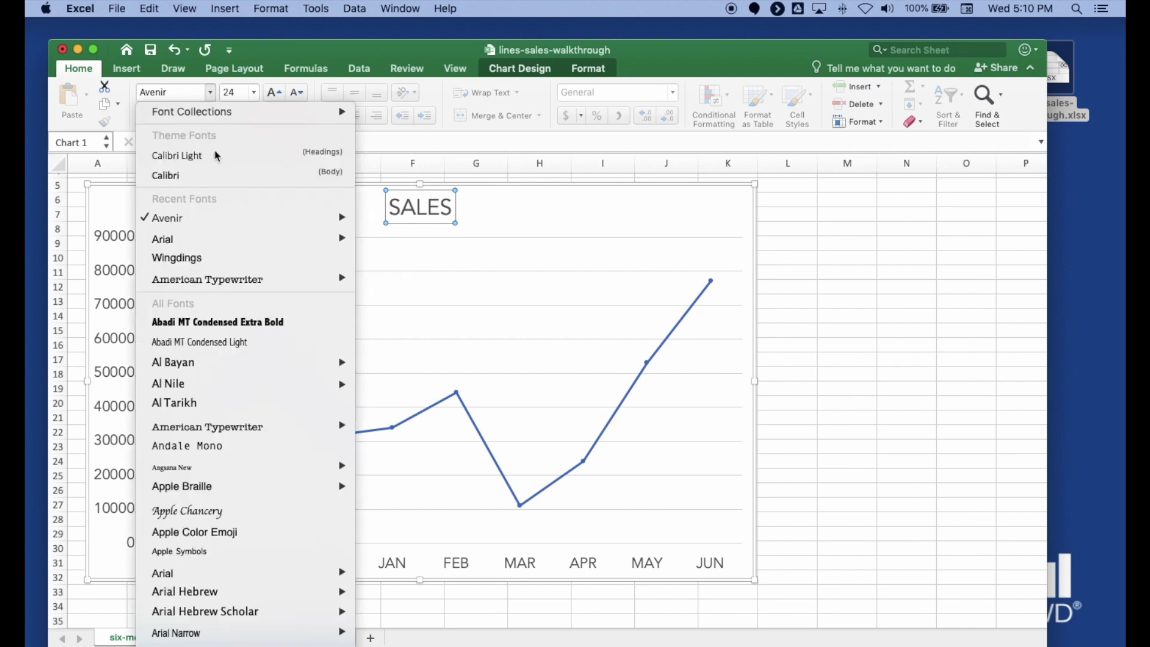
mouse_move(231, 218)
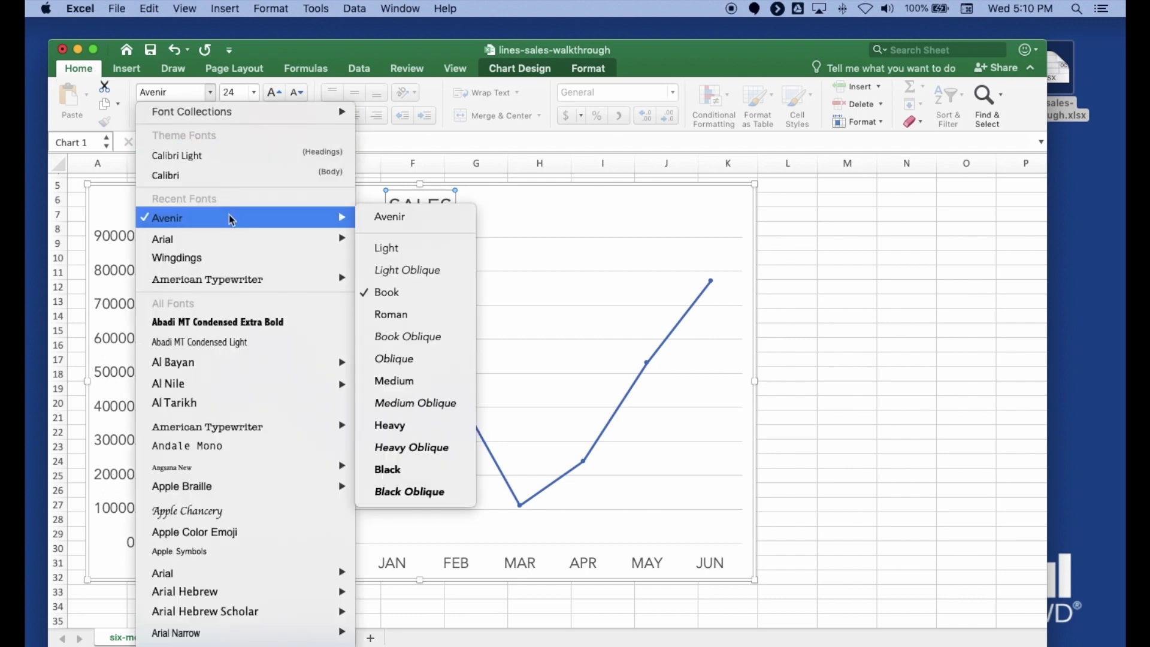
left_click(411, 426)
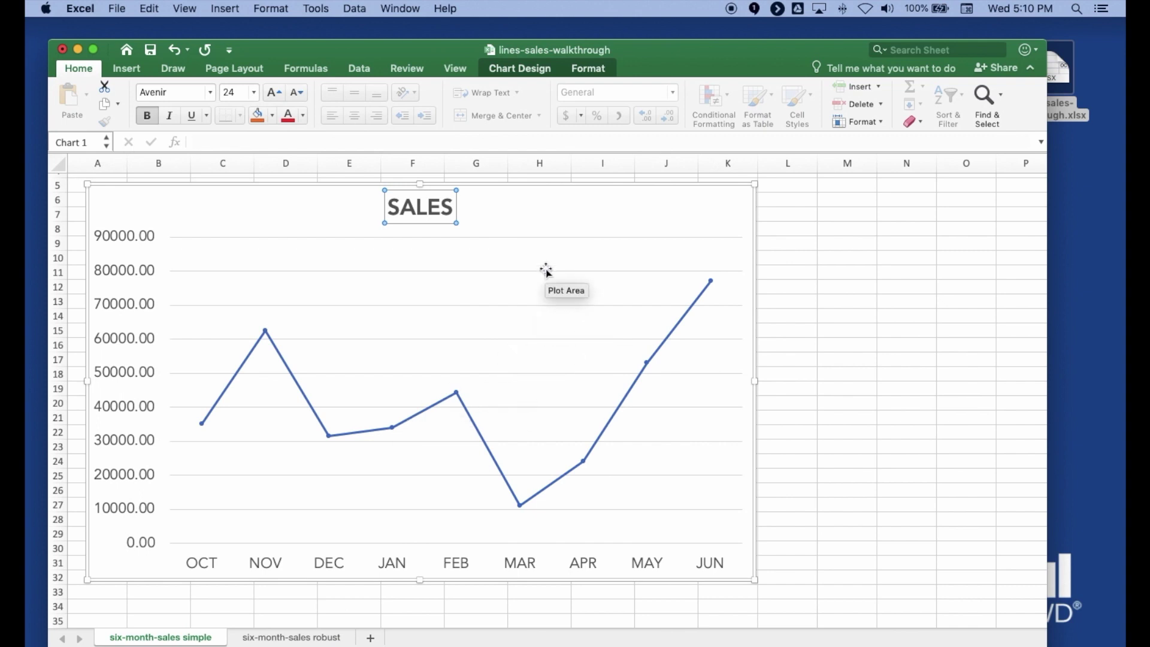
Turn off Primary Major Horizontal gridlines via Chart Design > Add Chart Element > Gridlines.
left_click(510, 232)
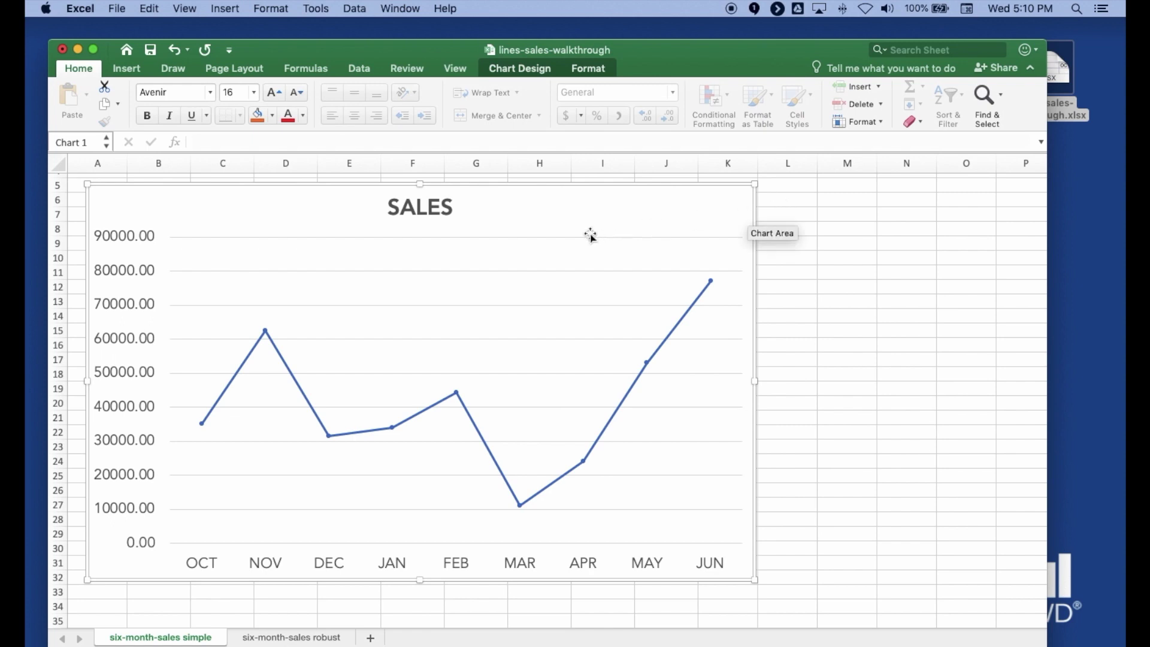
left_click(557, 270)
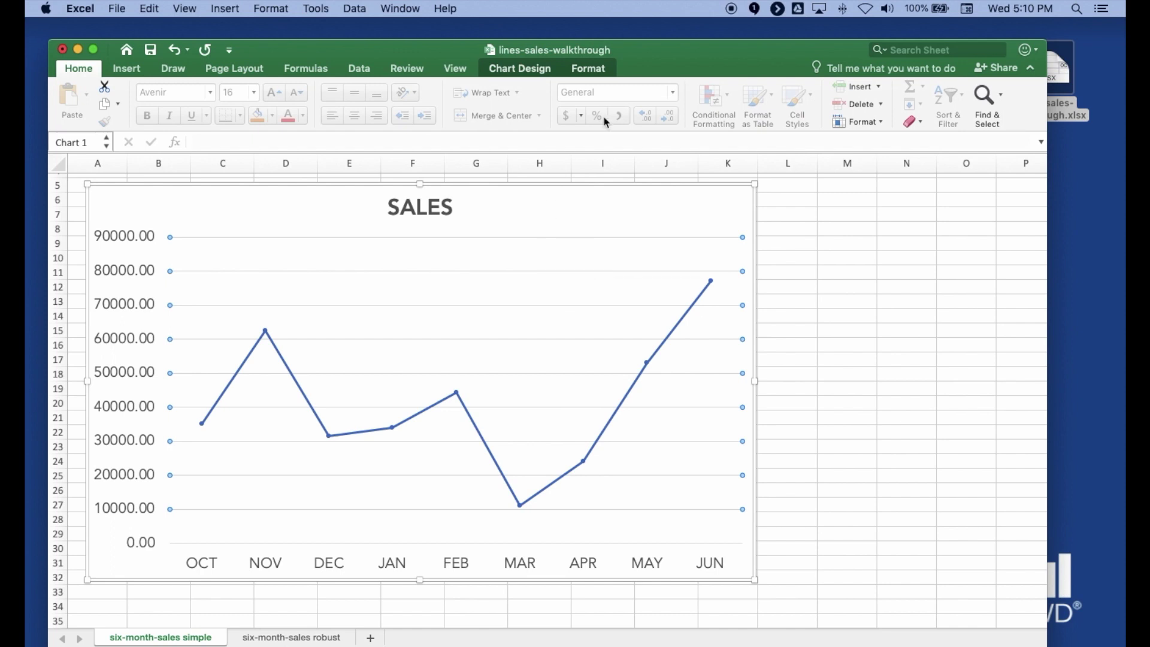
left_click(579, 74)
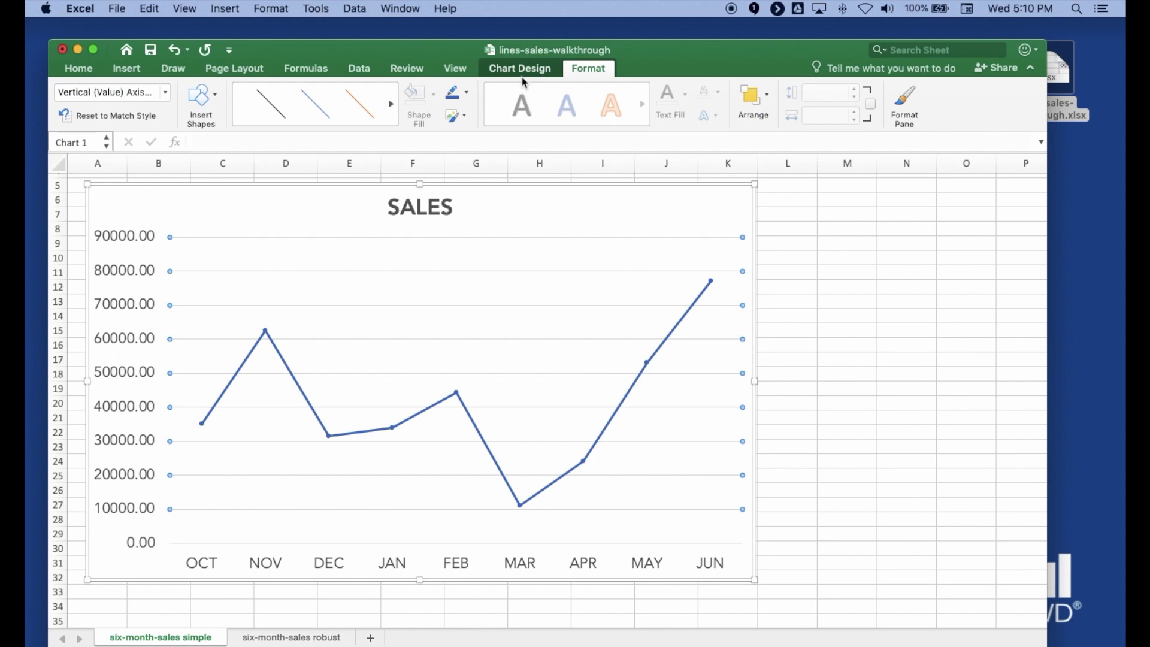
left_click(167, 93)
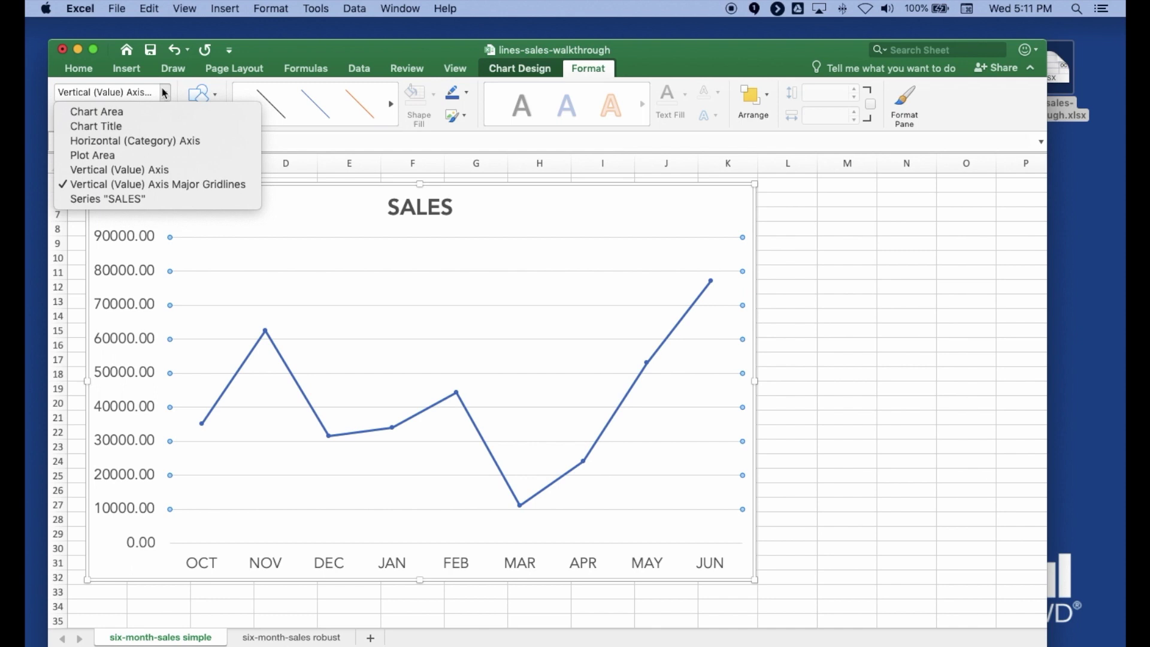
left_click(165, 93)
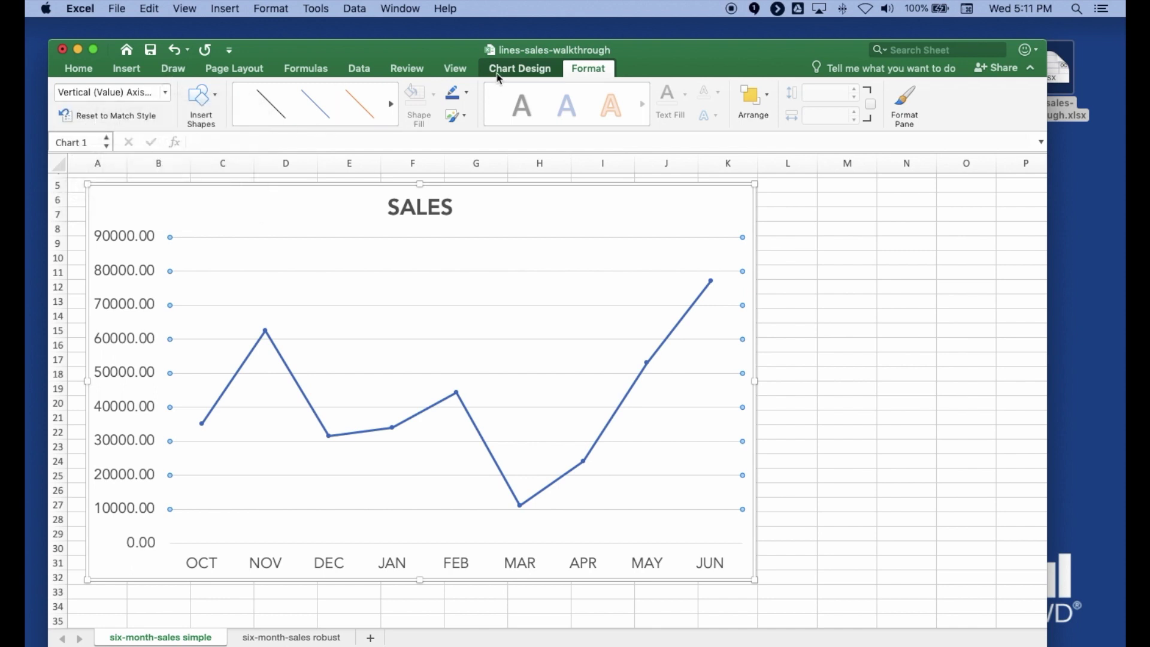
left_click(493, 72)
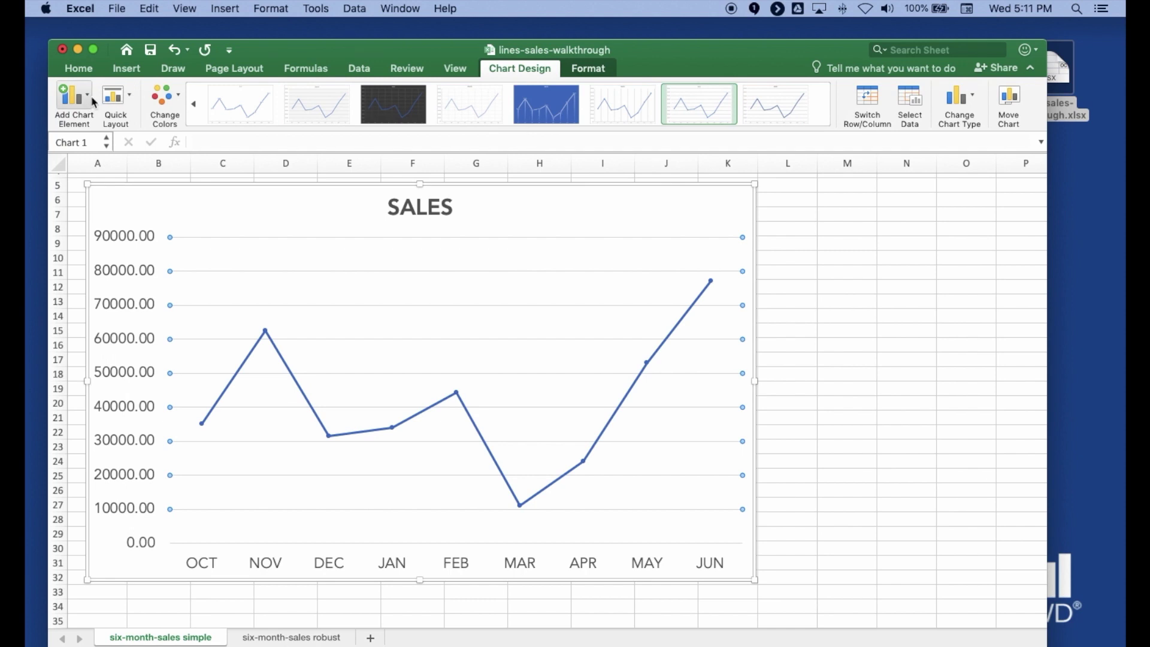
left_click(93, 95)
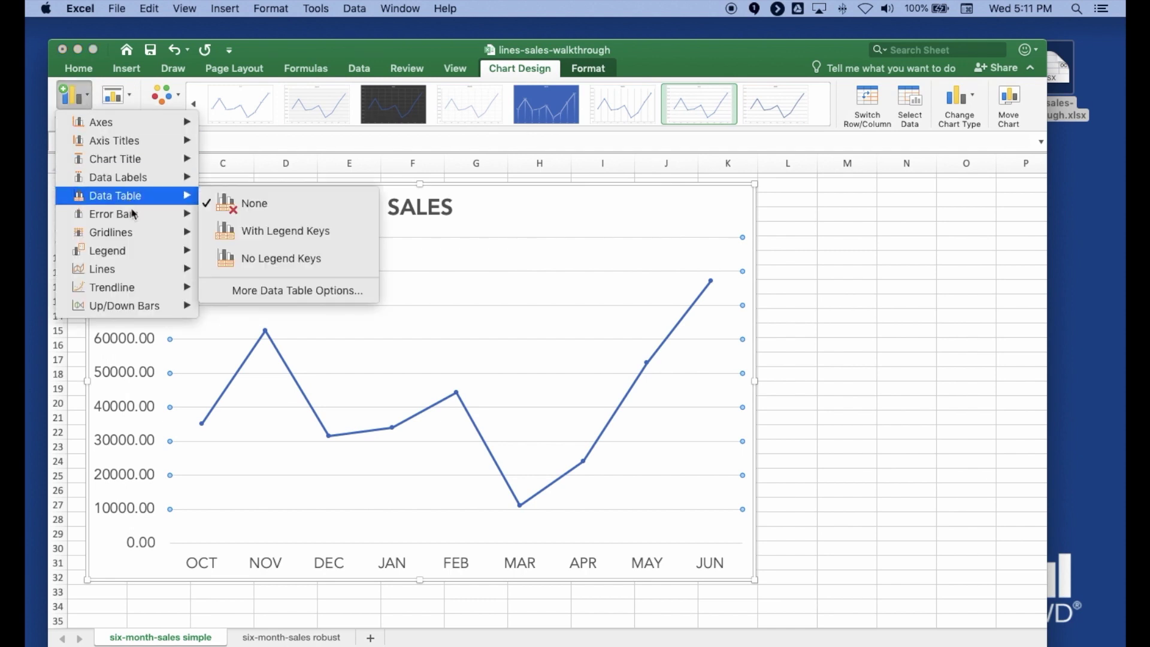
mouse_move(139, 235)
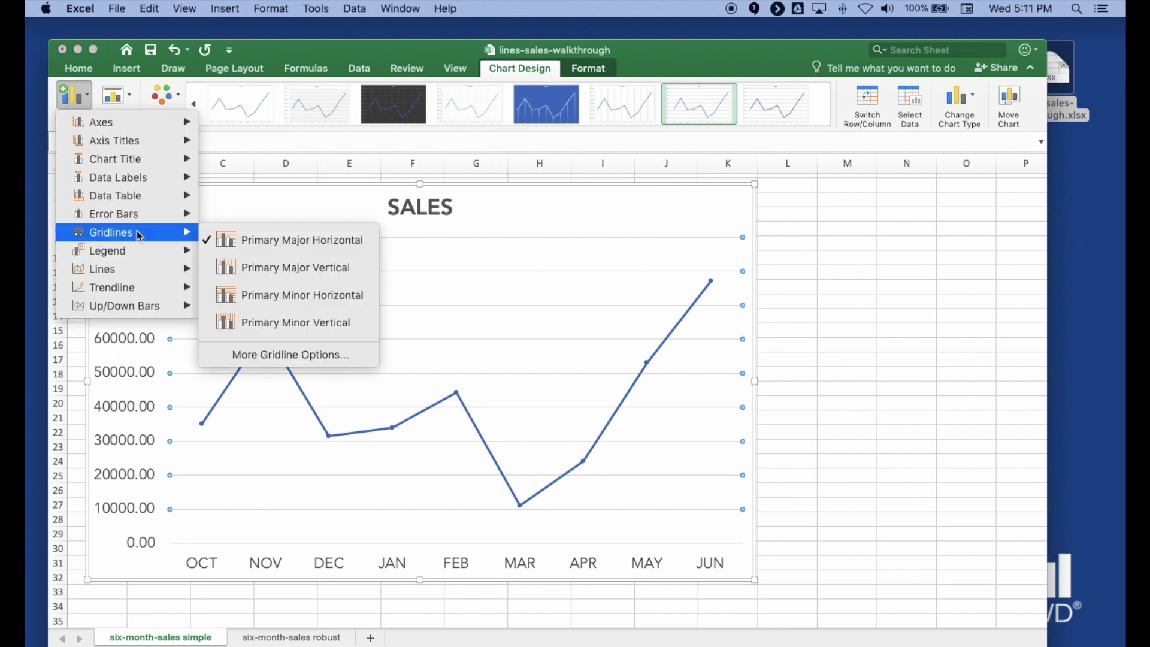
left_click(248, 245)
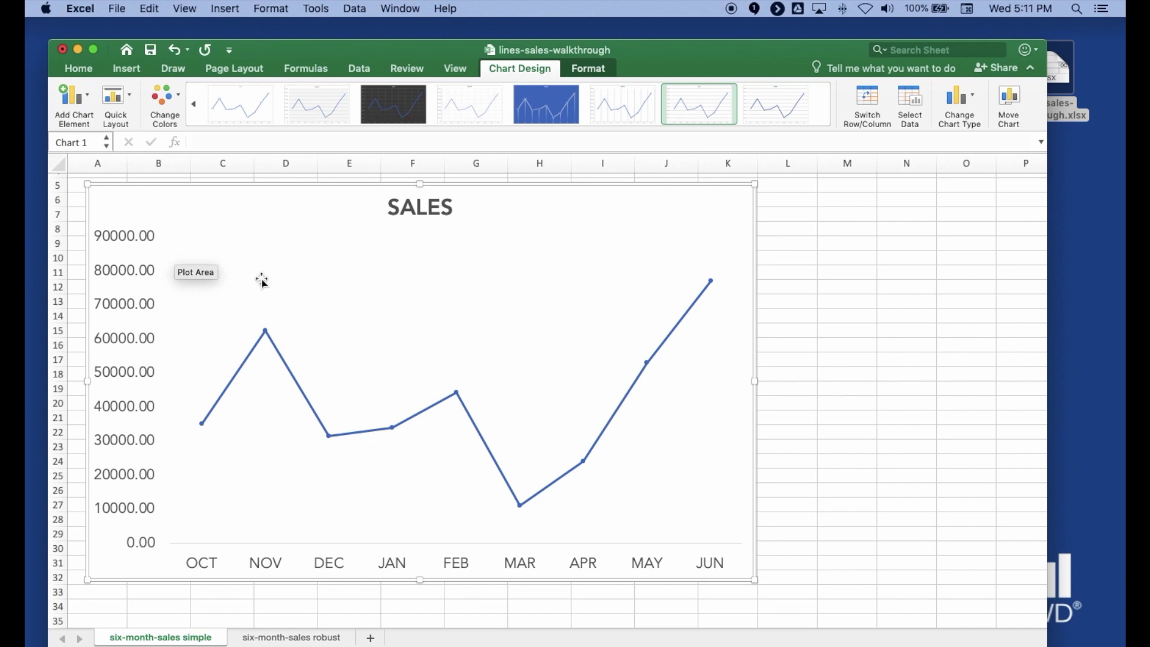
Open Format Axis for the vertical value axis, showing bounds 0–90000 and major unit 10000.
right_click(137, 242)
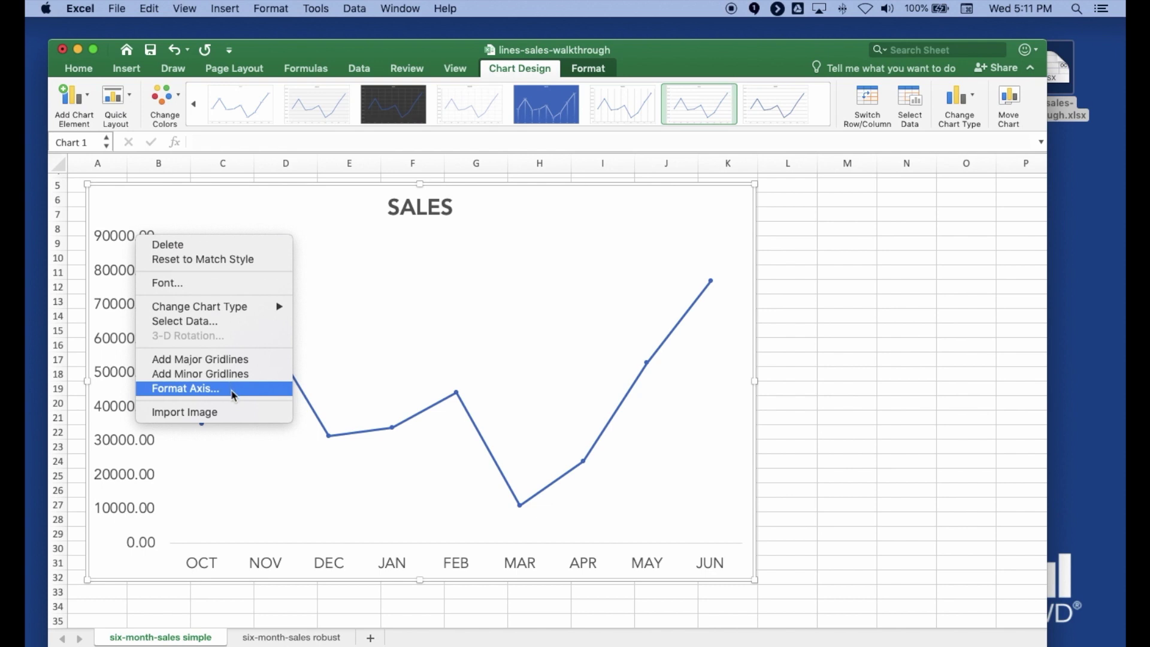
left_click(234, 390)
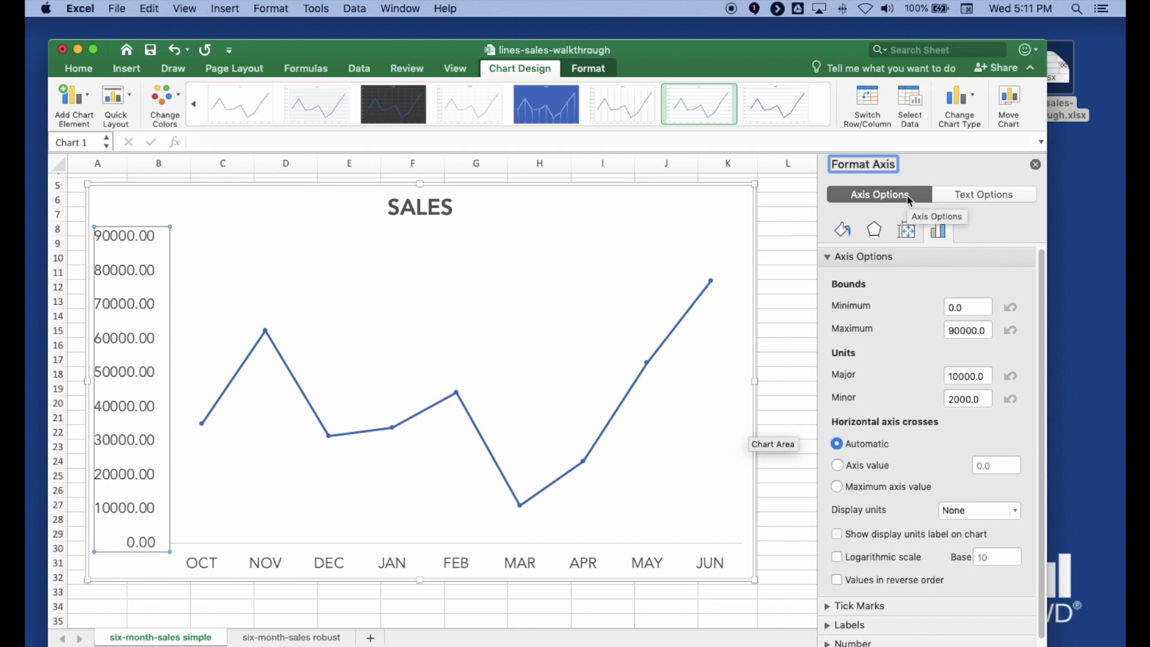
left_click(969, 203)
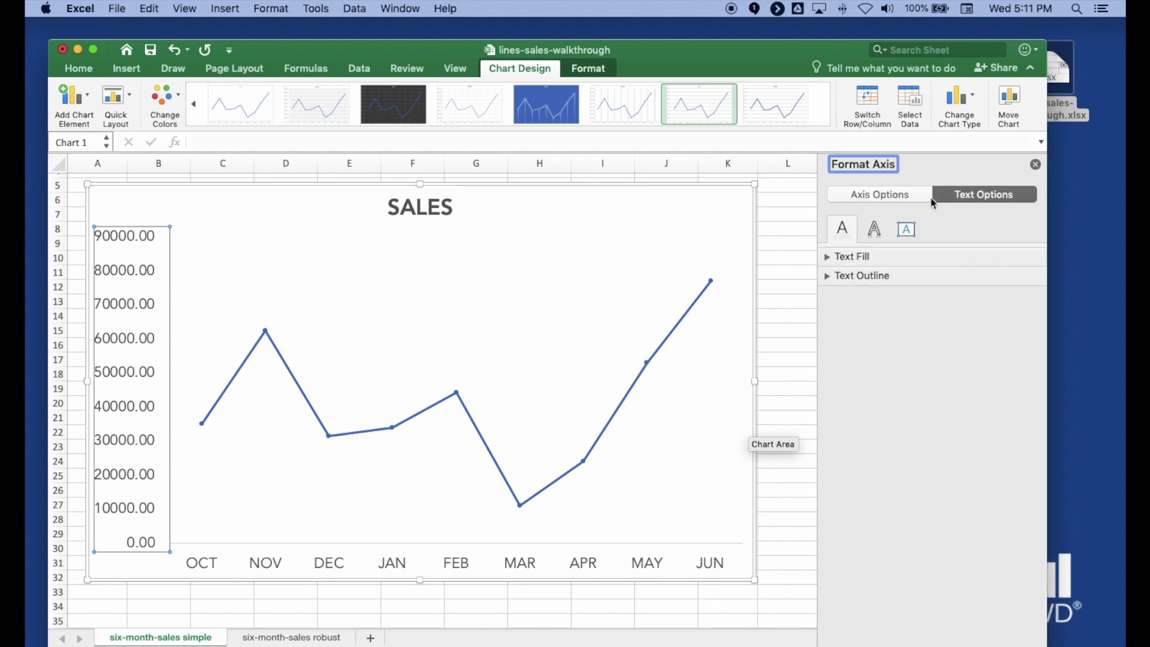
left_click(891, 197)
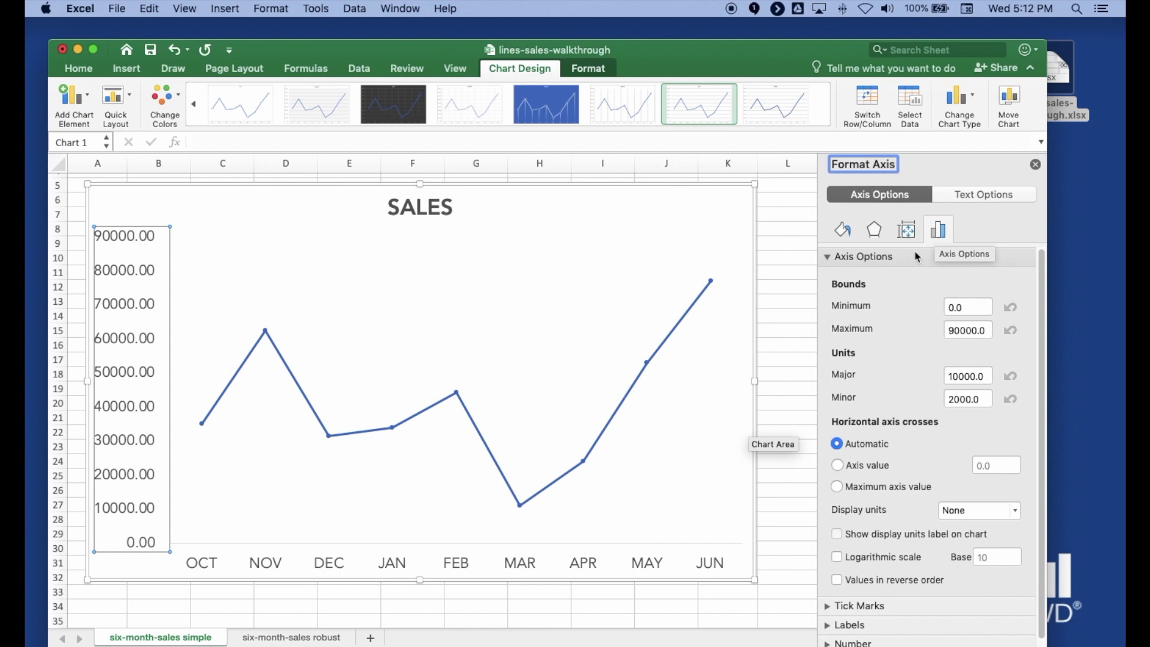
Set the vertical axis major unit to 20000 so the scale runs from 0 to 100000.
scroll(906, 304, "down", 1)
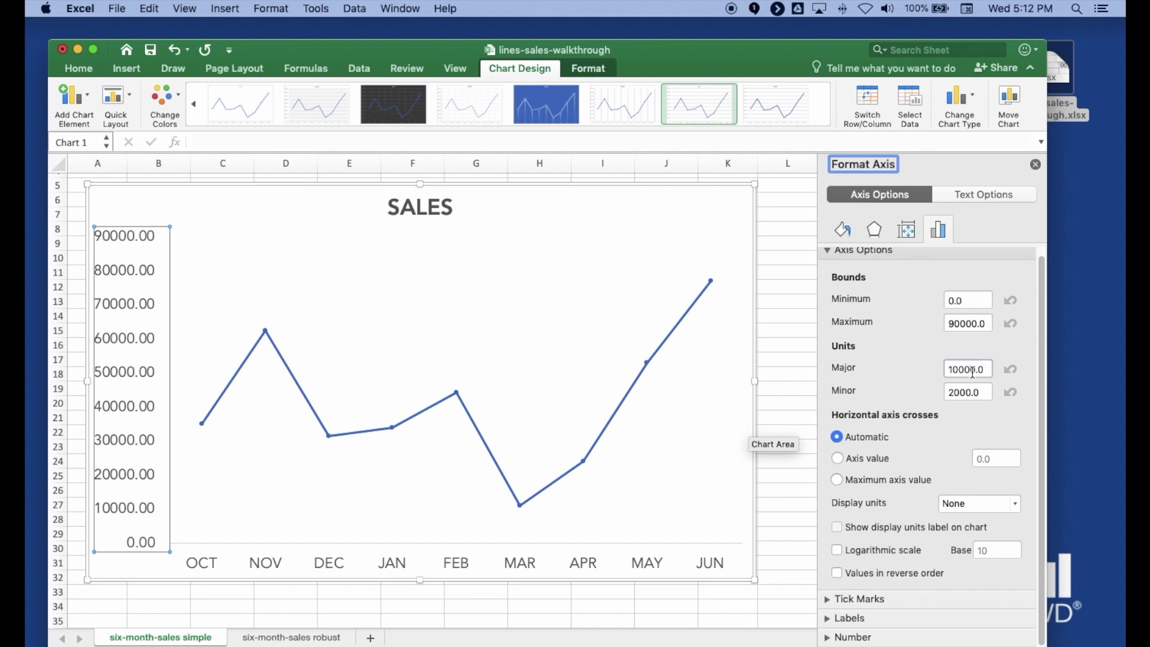
left_click(949, 370)
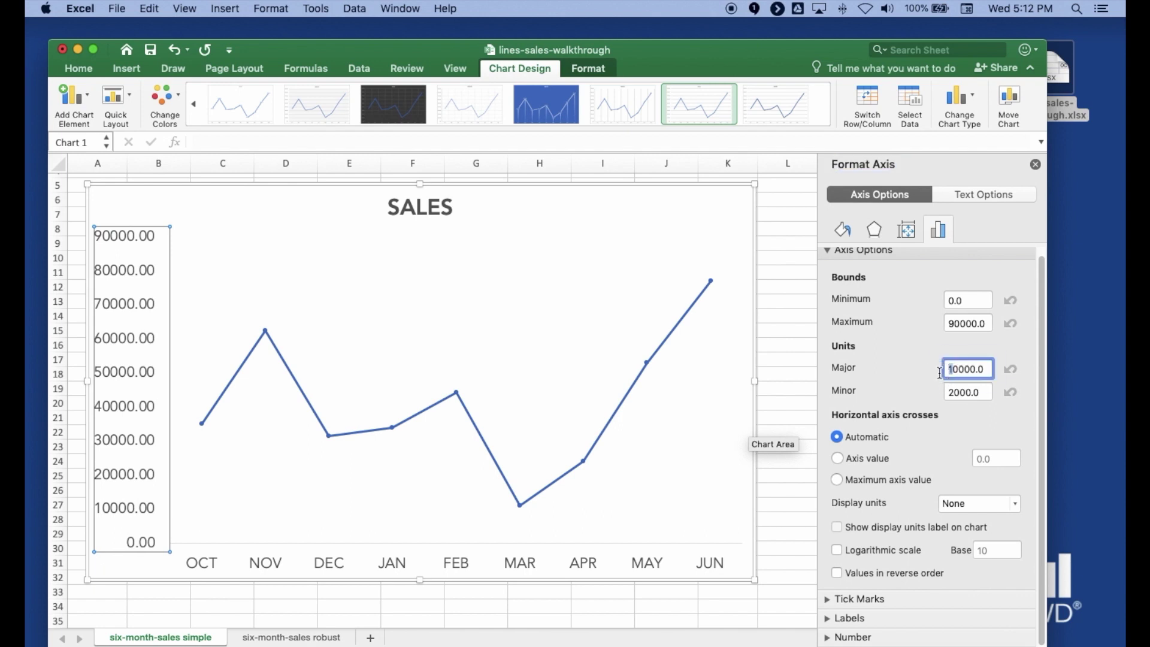
type("2")
key("Delete")
left_click(985, 392)
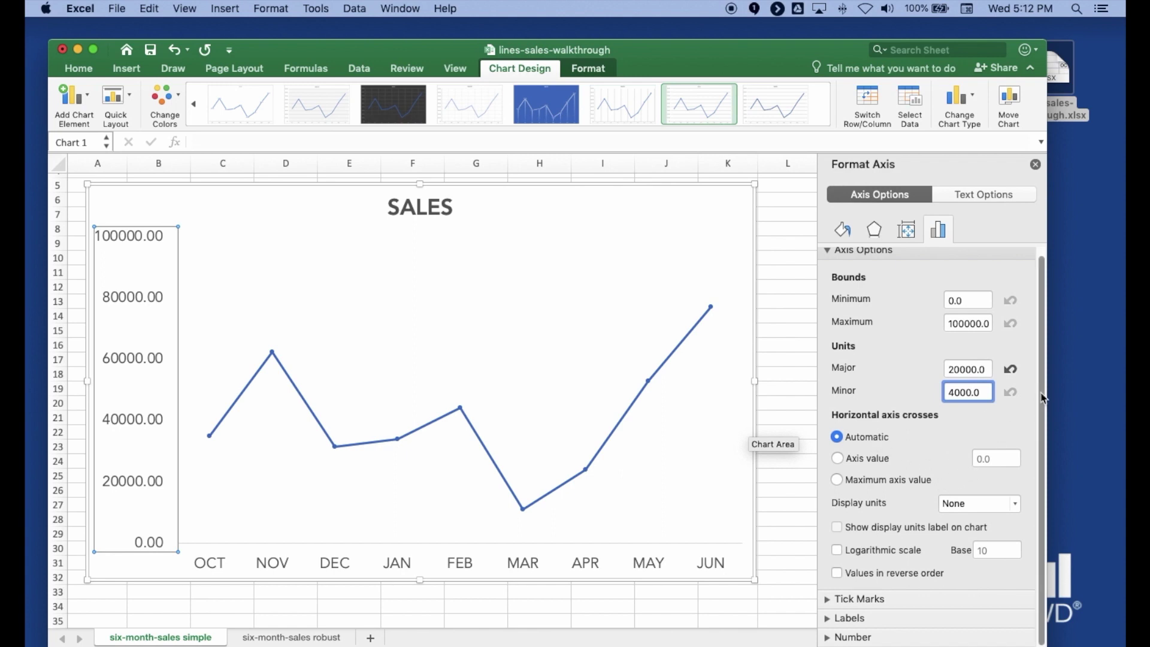
left_click(1041, 414)
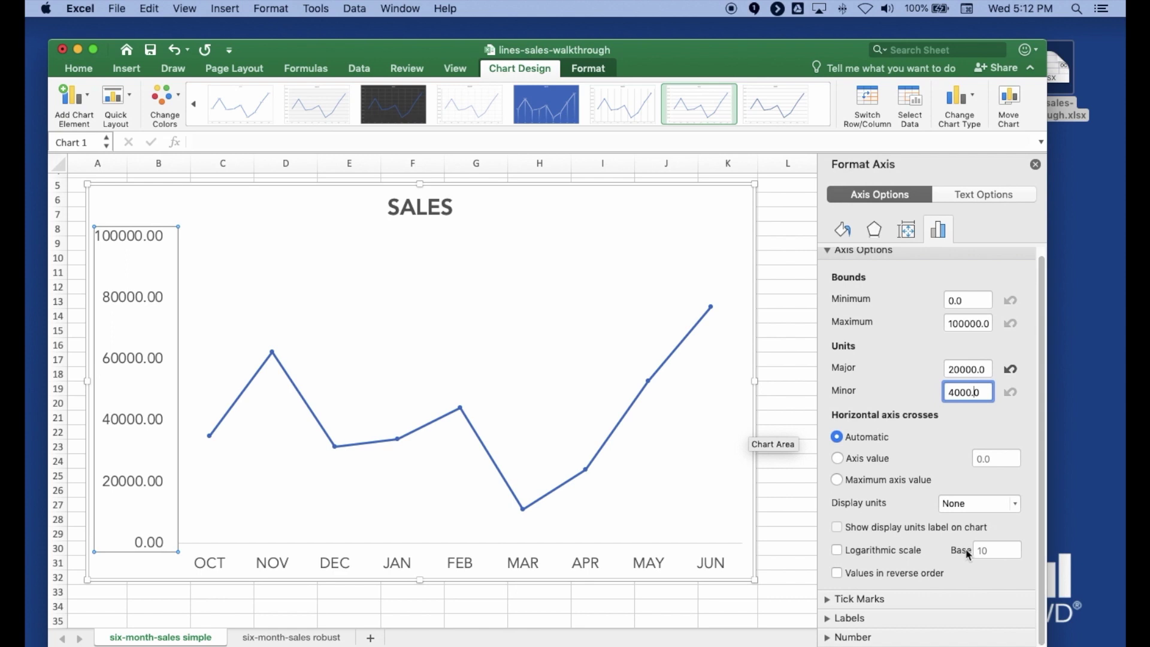
left_click(829, 598)
Set the vertical axis major tick marks to Outside.
scroll(888, 571, "down", 3)
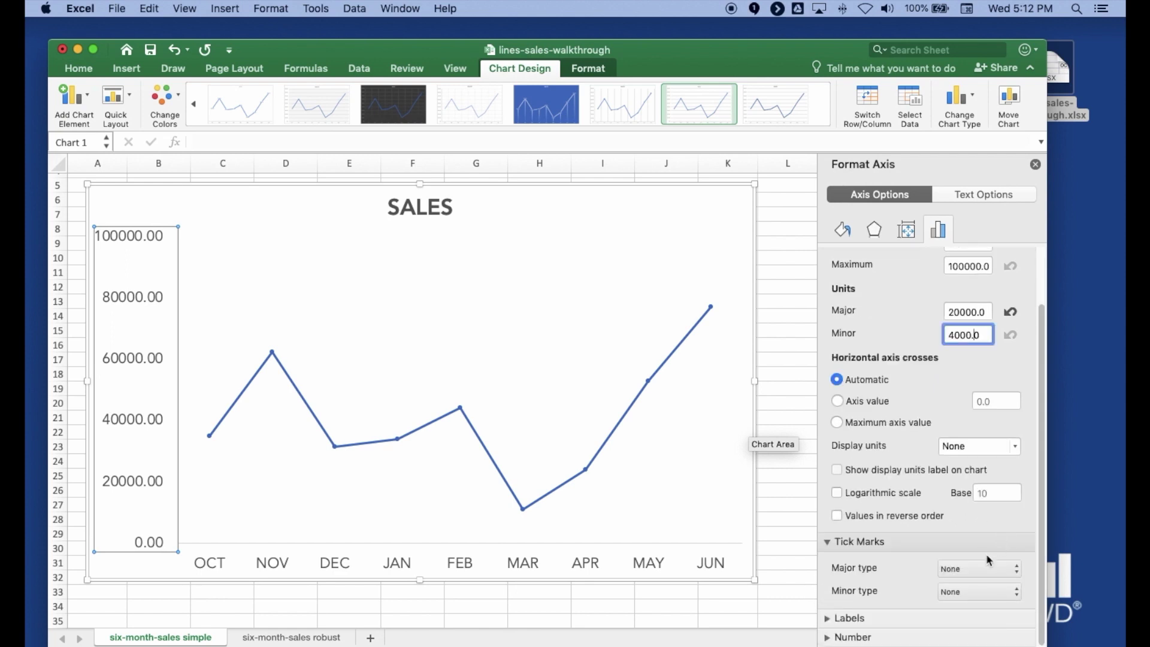
left_click(978, 569)
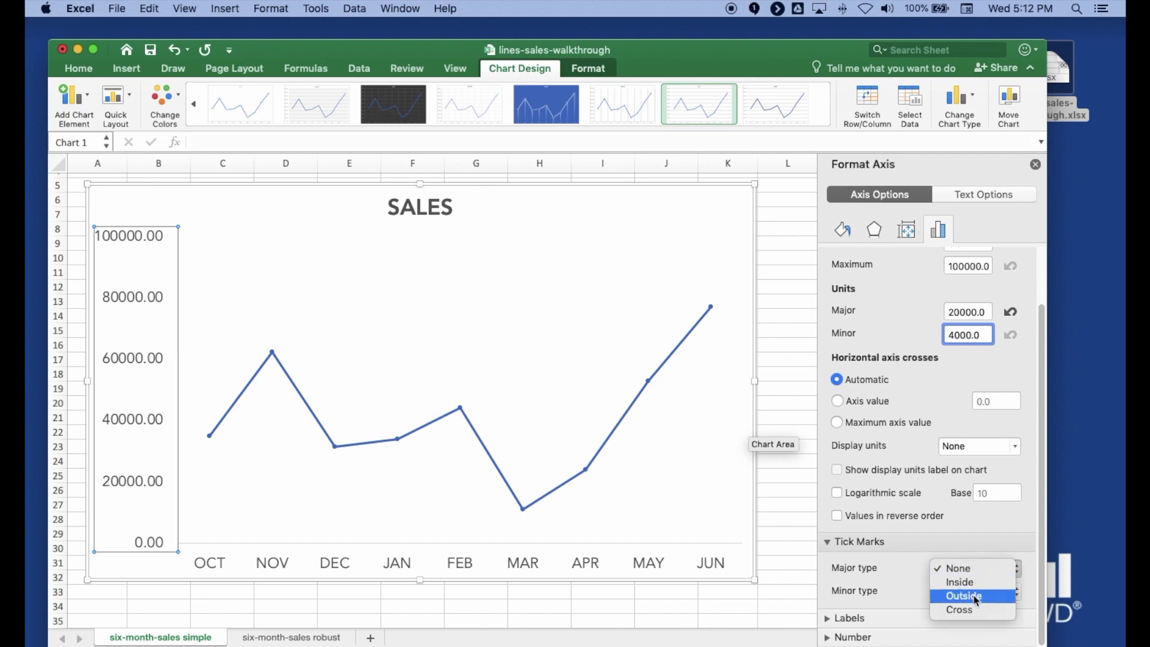
left_click(975, 596)
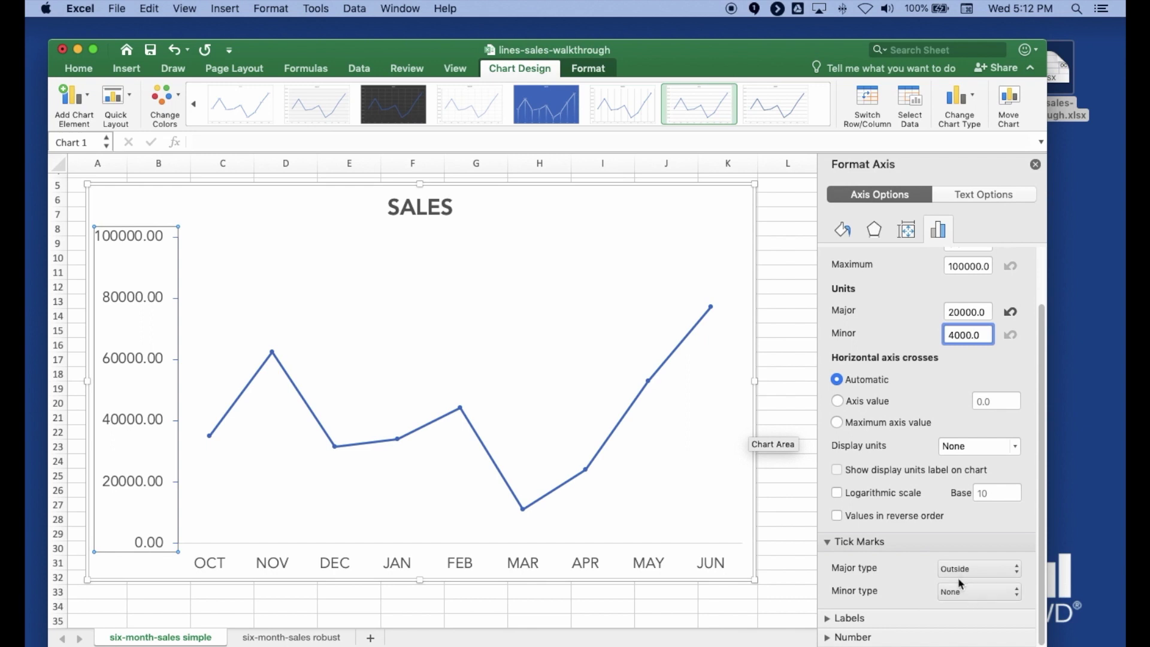
Apply the Special (Zip Code) number format to the vertical axis labels, then reopen the category list.
left_click(830, 618)
scroll(892, 612, "down", 2)
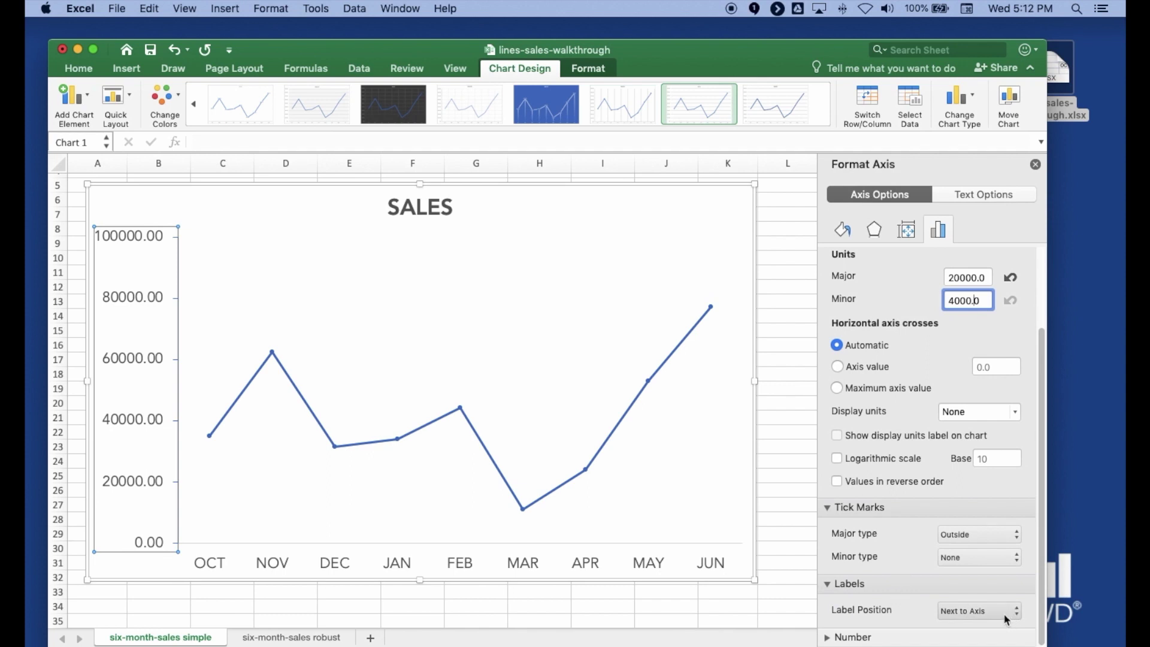
left_click(826, 582)
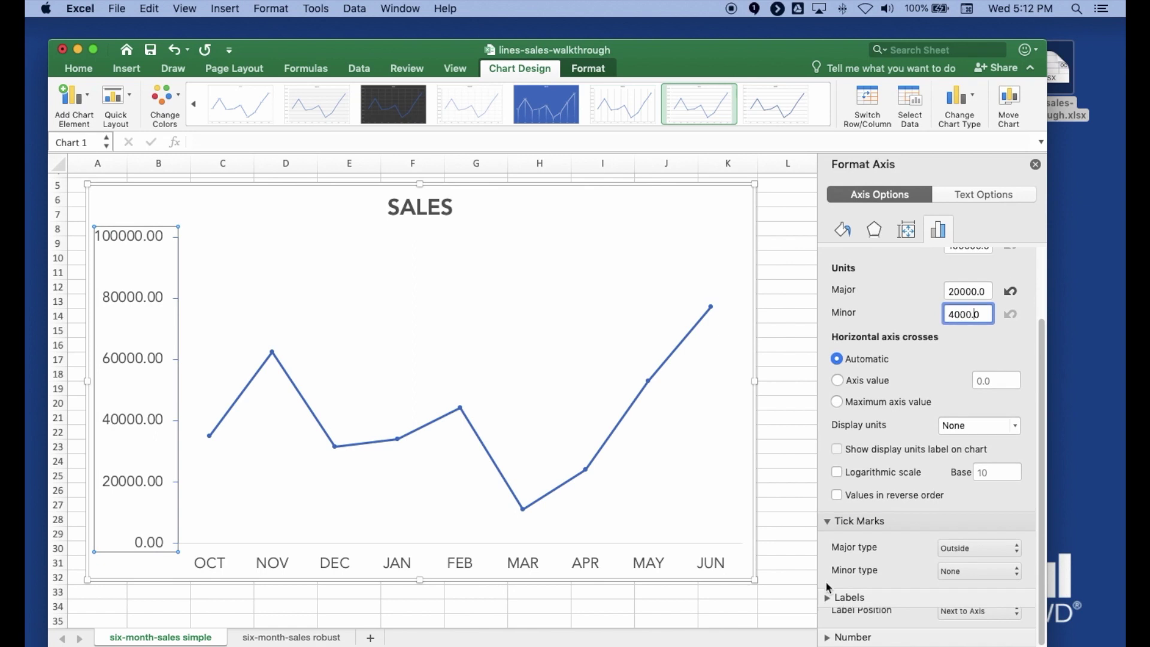
left_click(838, 636)
scroll(838, 636, "down", 10)
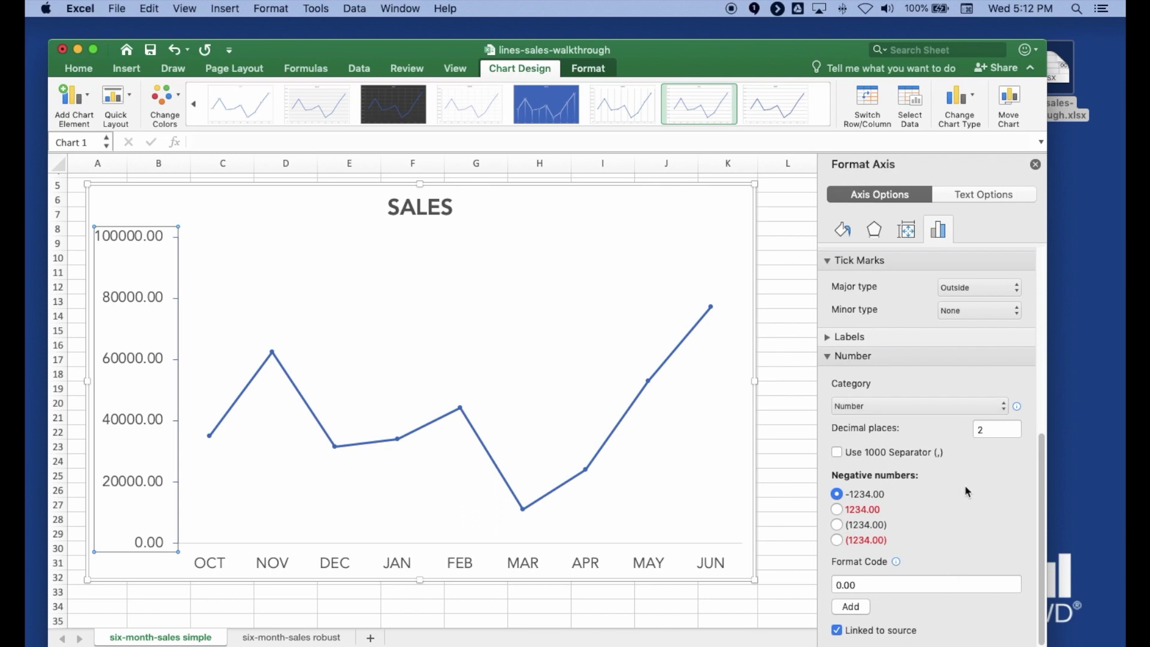
left_click(983, 411)
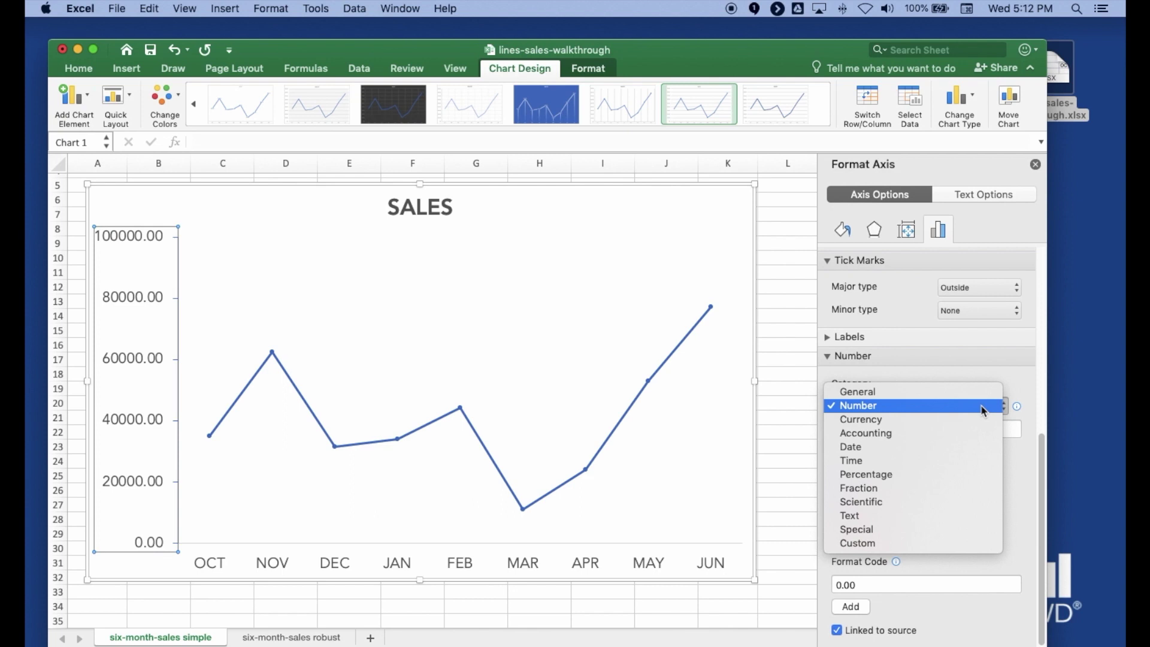
left_click(919, 529)
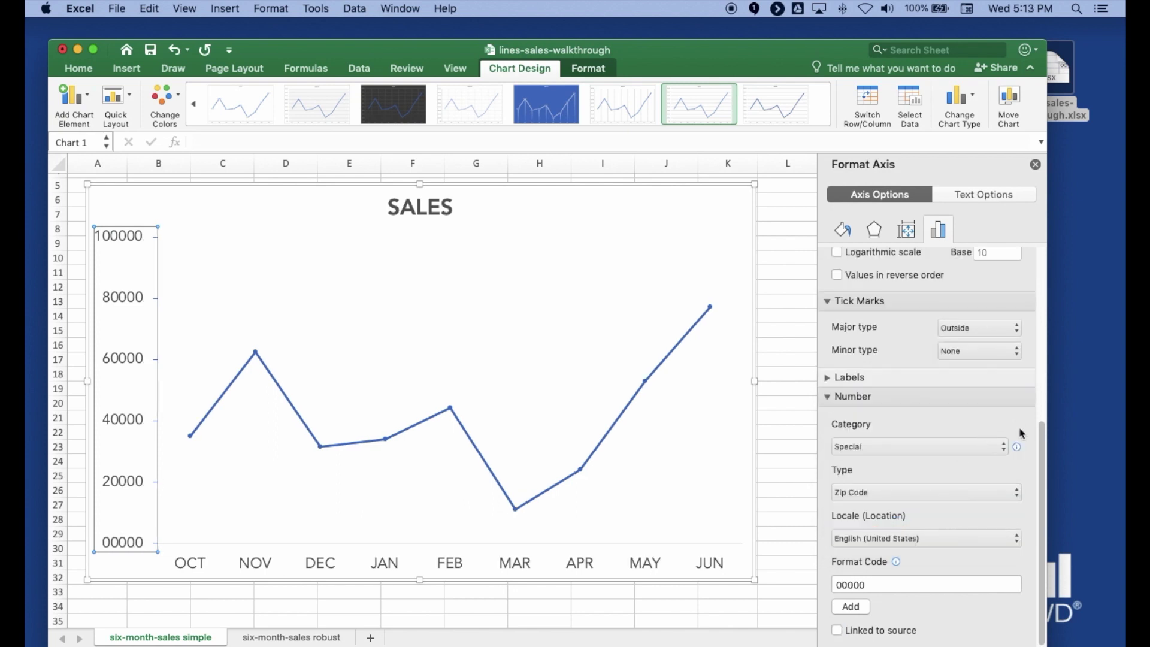
left_click(964, 497)
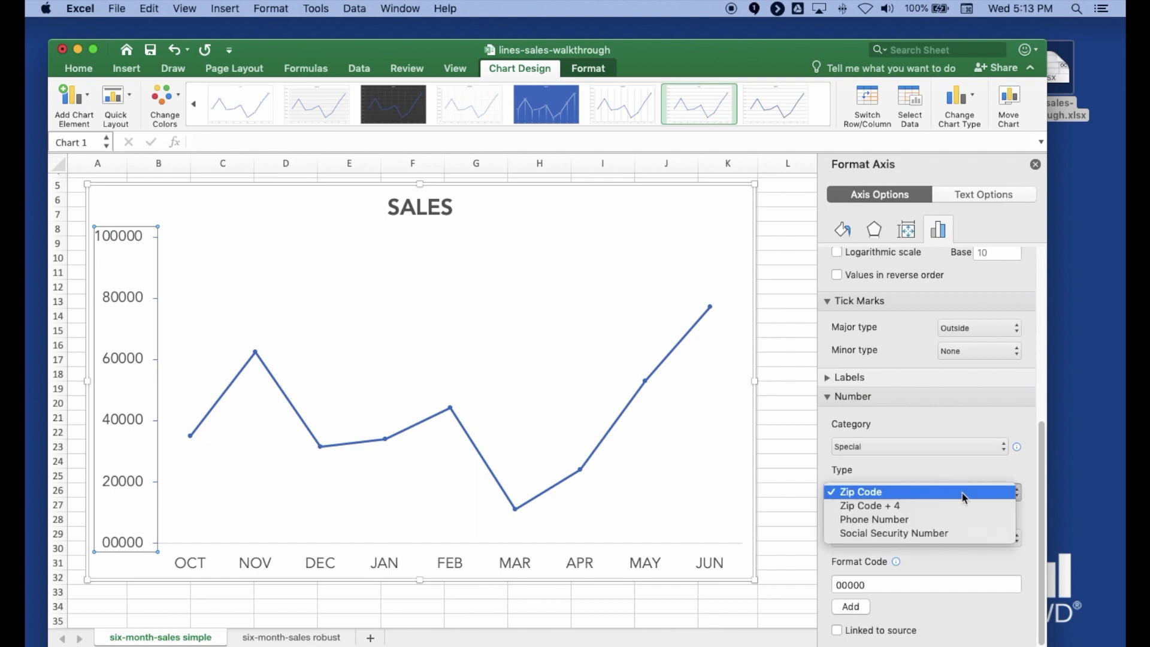
left_click(957, 426)
left_click(950, 450)
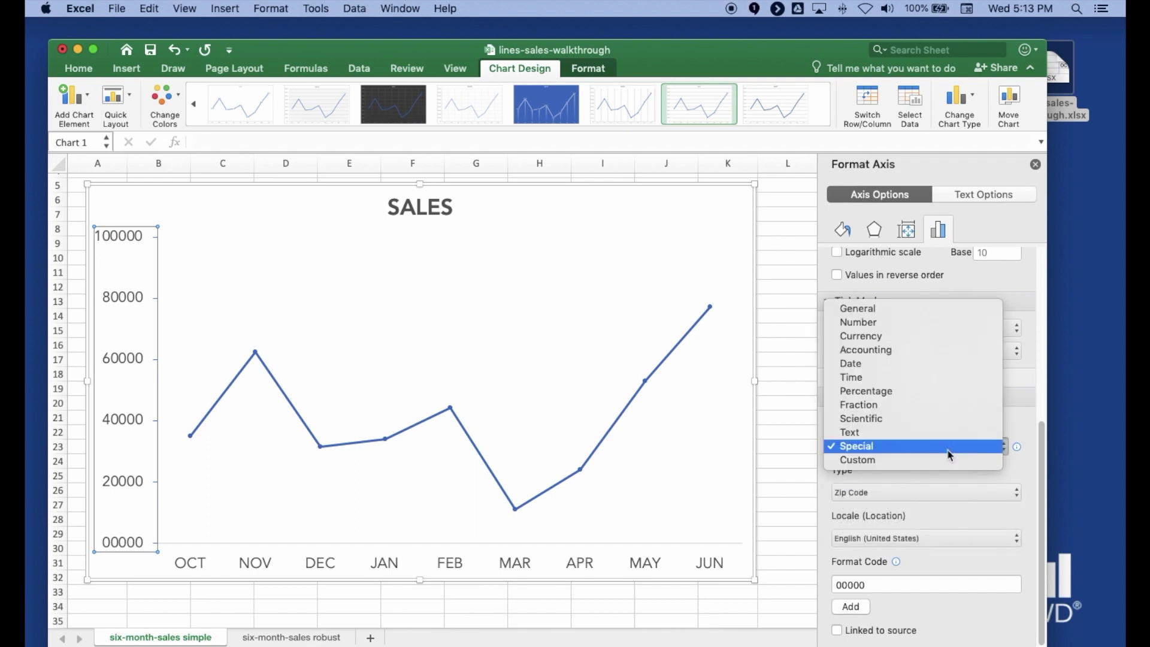
Format the vertical axis labels as Currency with 0 decimals and $, reading $0 to $100,000.
left_click(948, 461)
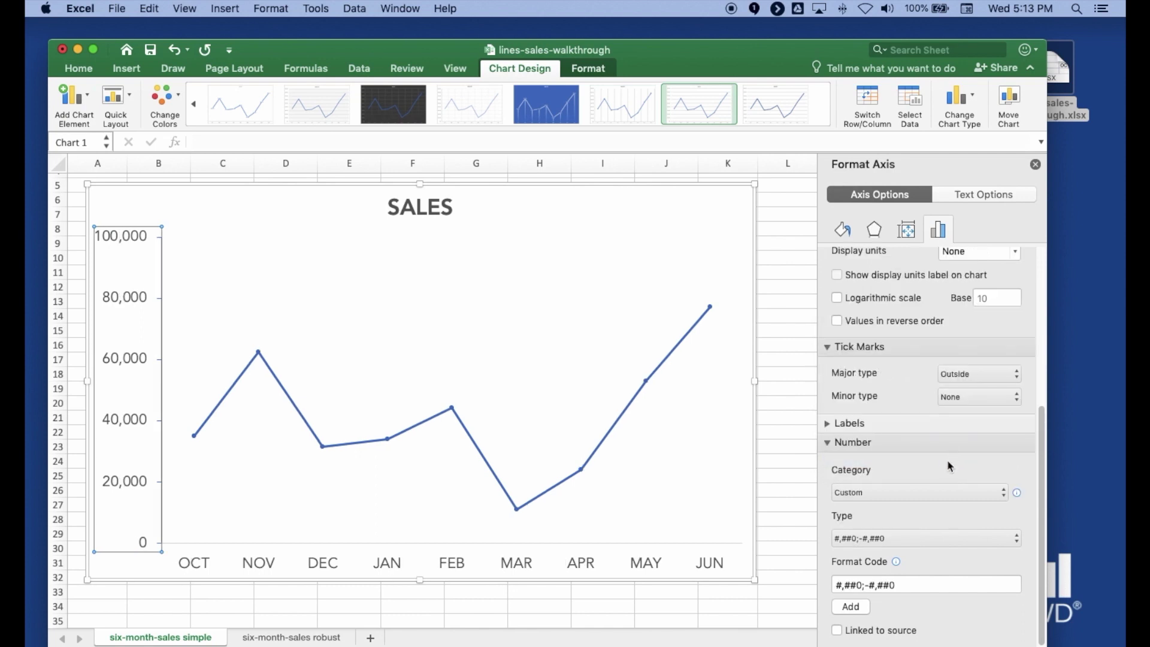
left_click(938, 545)
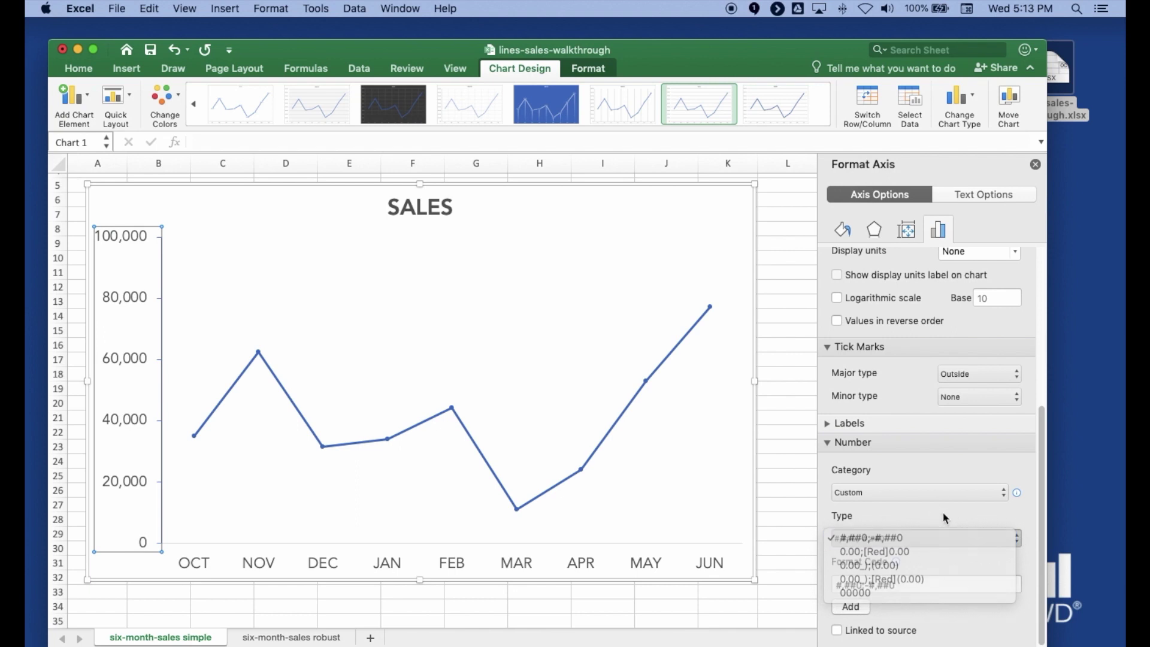
left_click(962, 492)
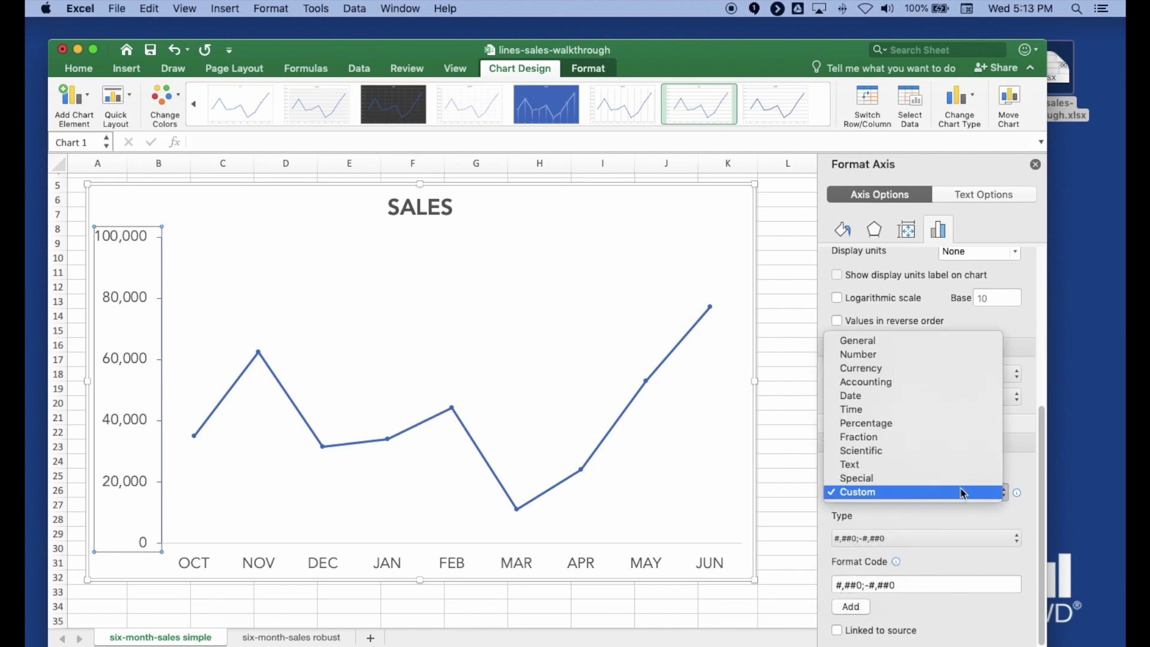
left_click(918, 372)
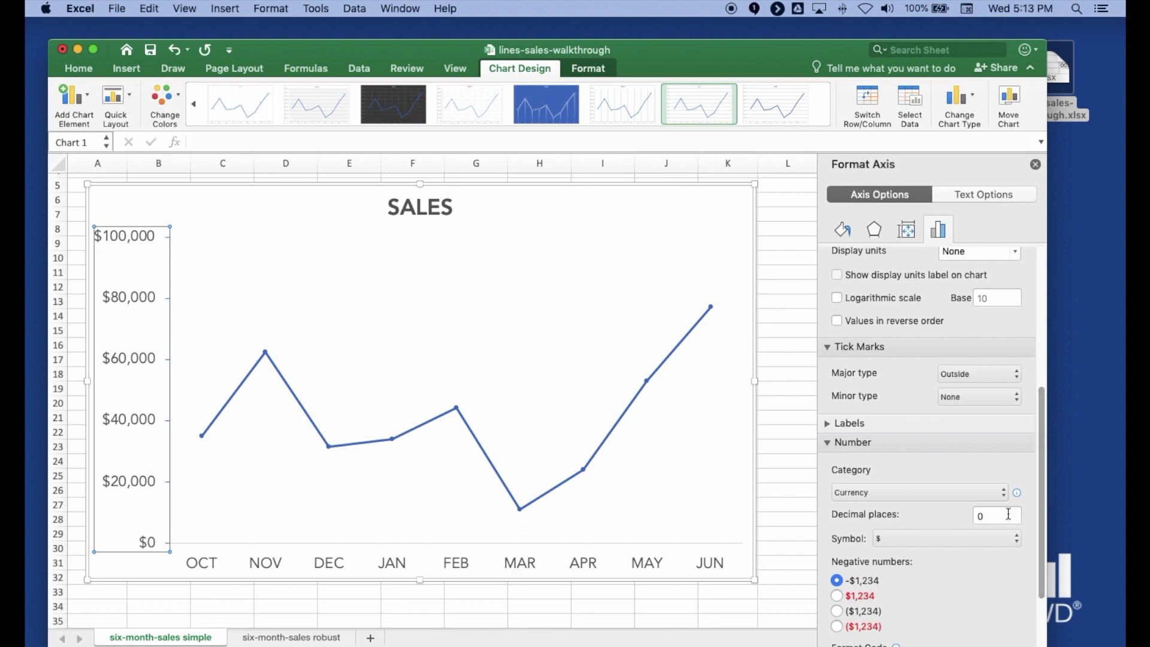
scroll(1001, 527, "down", 3)
scroll(1002, 527, "down", 1)
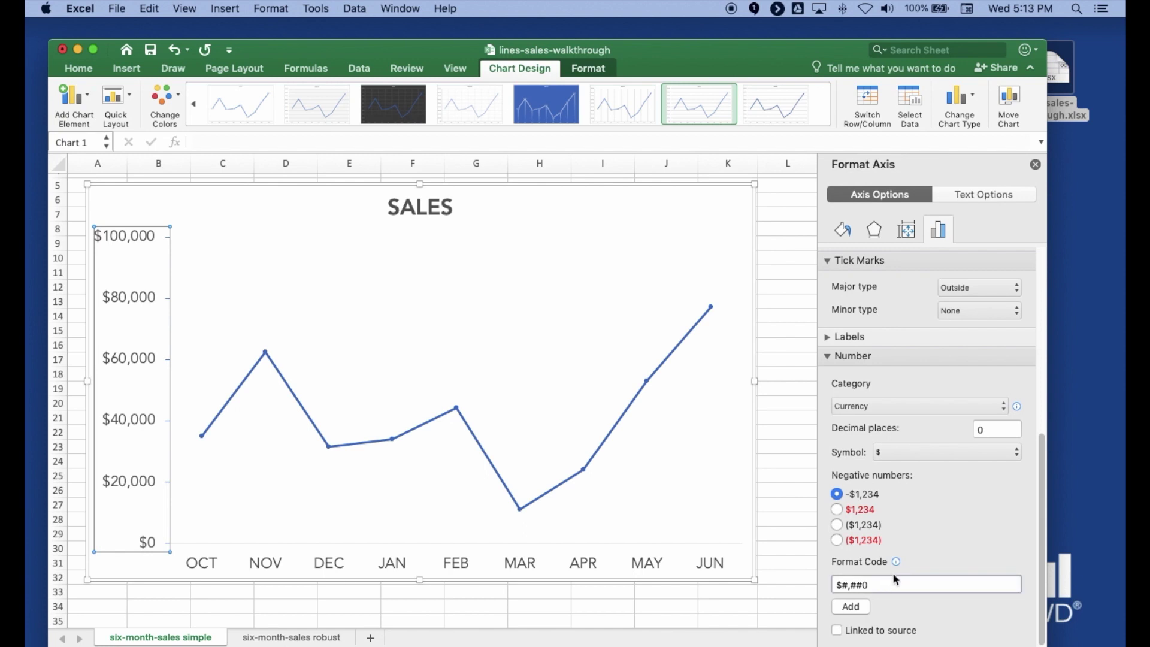
scroll(912, 548, "up", 5)
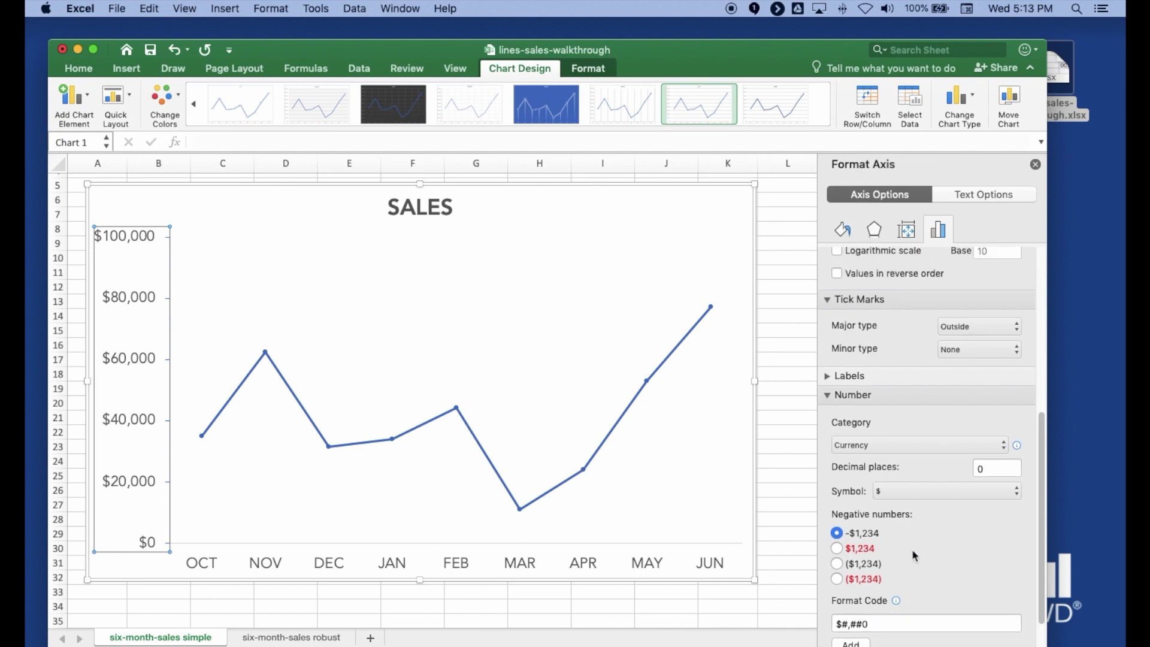
Set the vertical axis display units to Thousands and hide the units label on the chart.
scroll(914, 548, "up", 4)
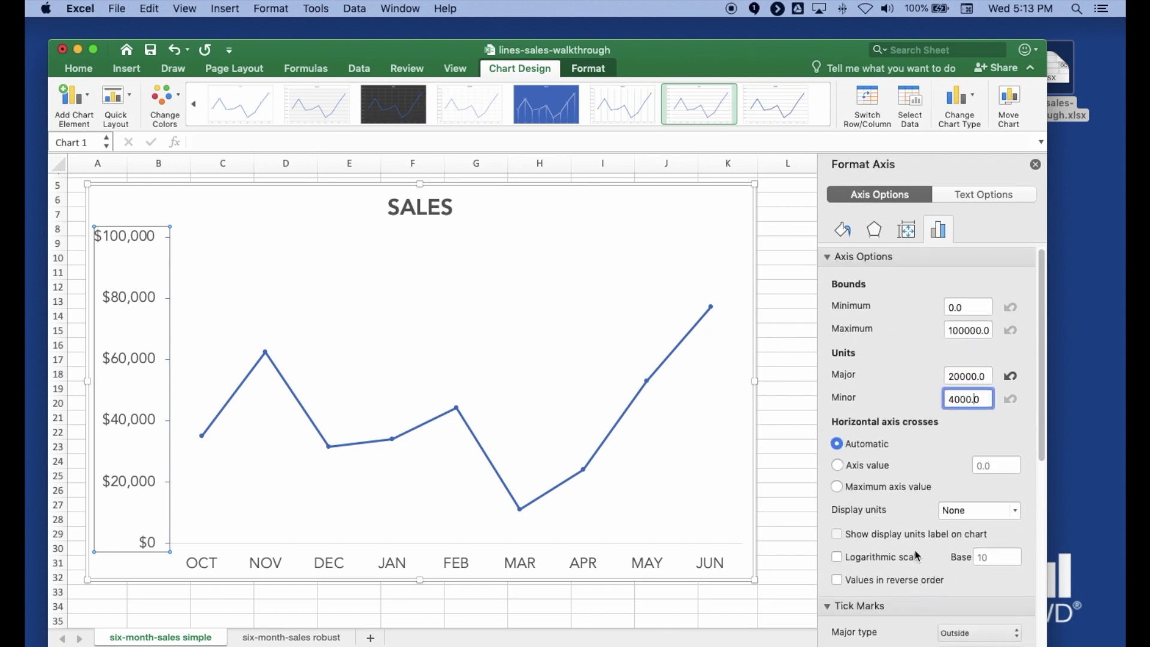
left_click(1016, 512)
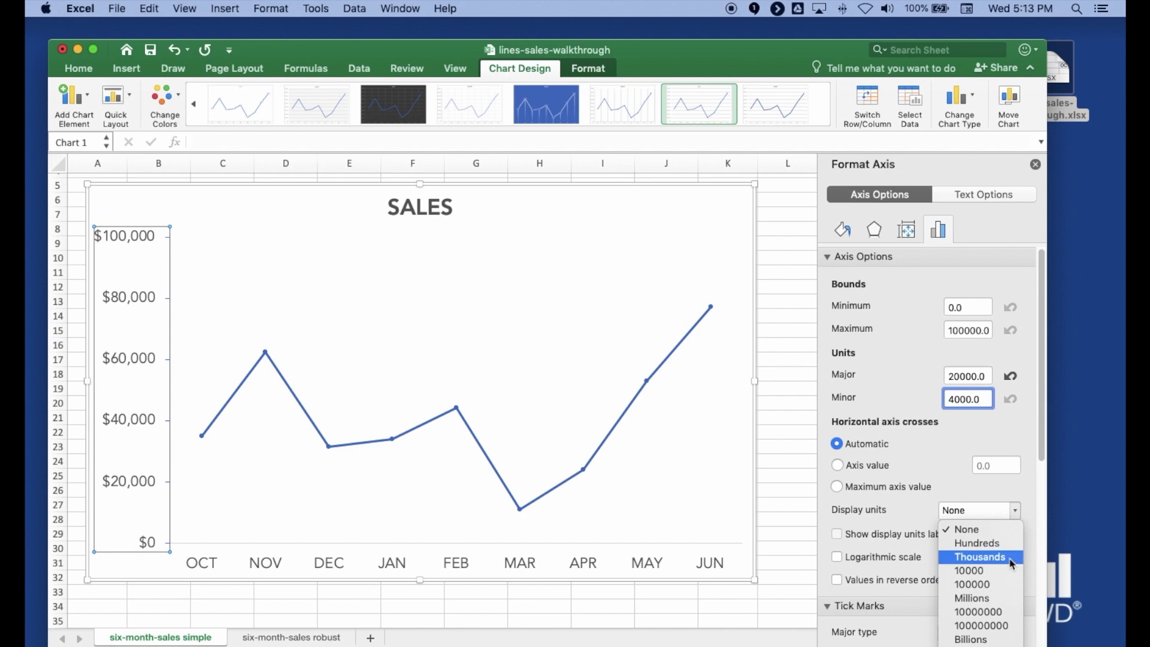
left_click(981, 557)
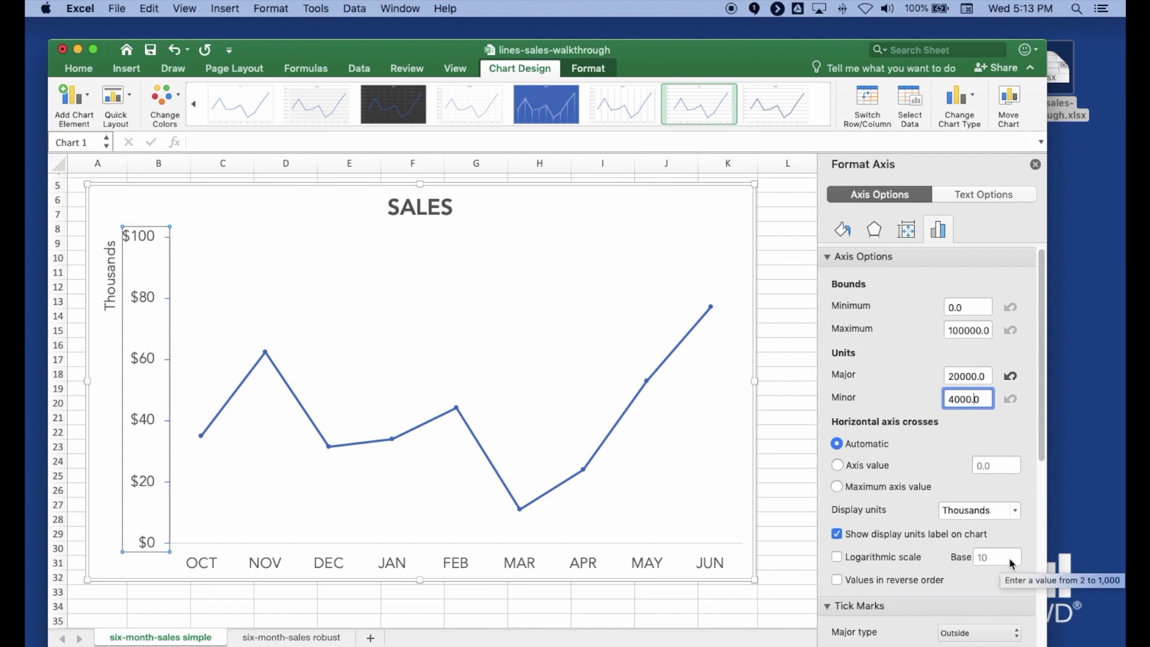
left_click(837, 534)
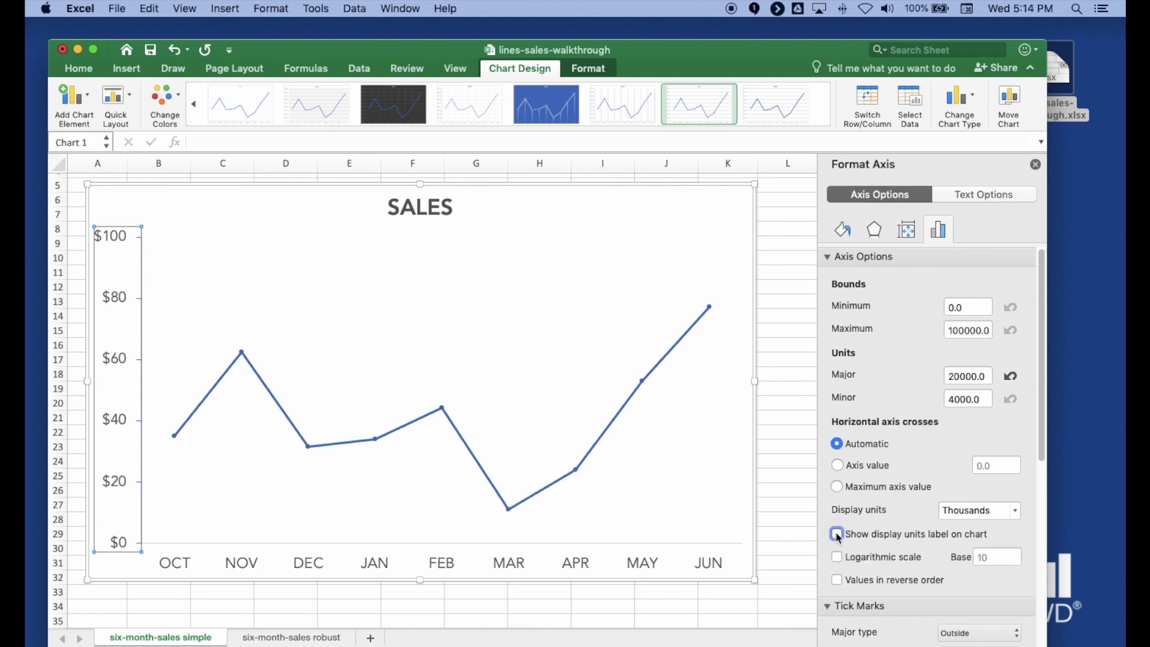
scroll(937, 451, "down", 5)
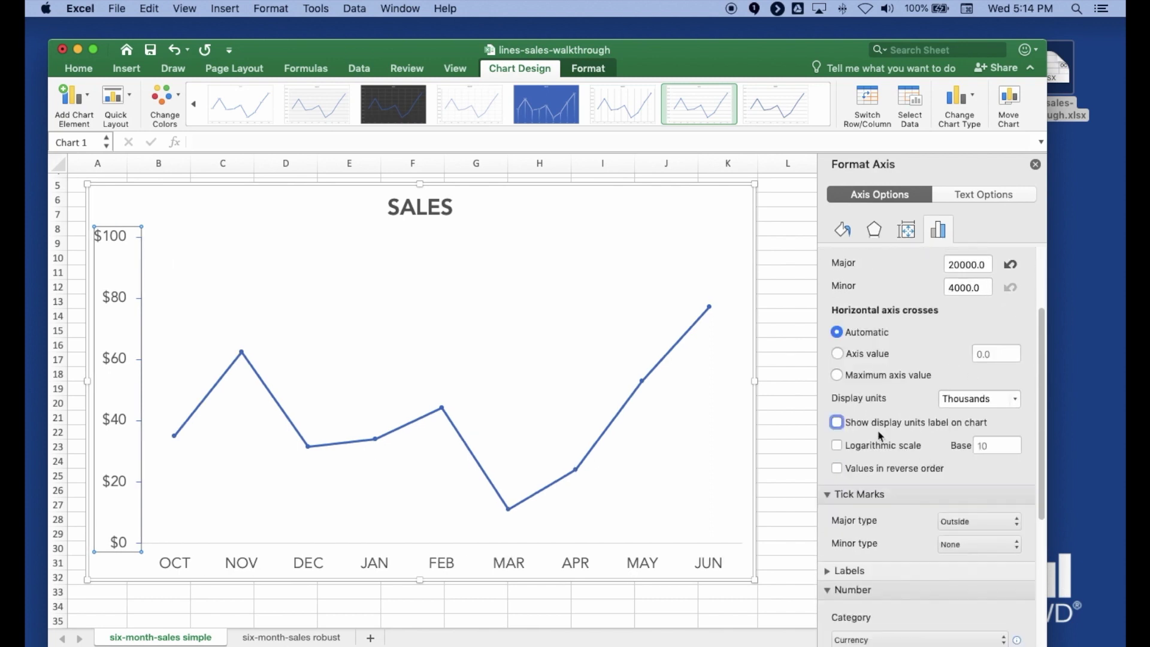
scroll(925, 461, "down", 10)
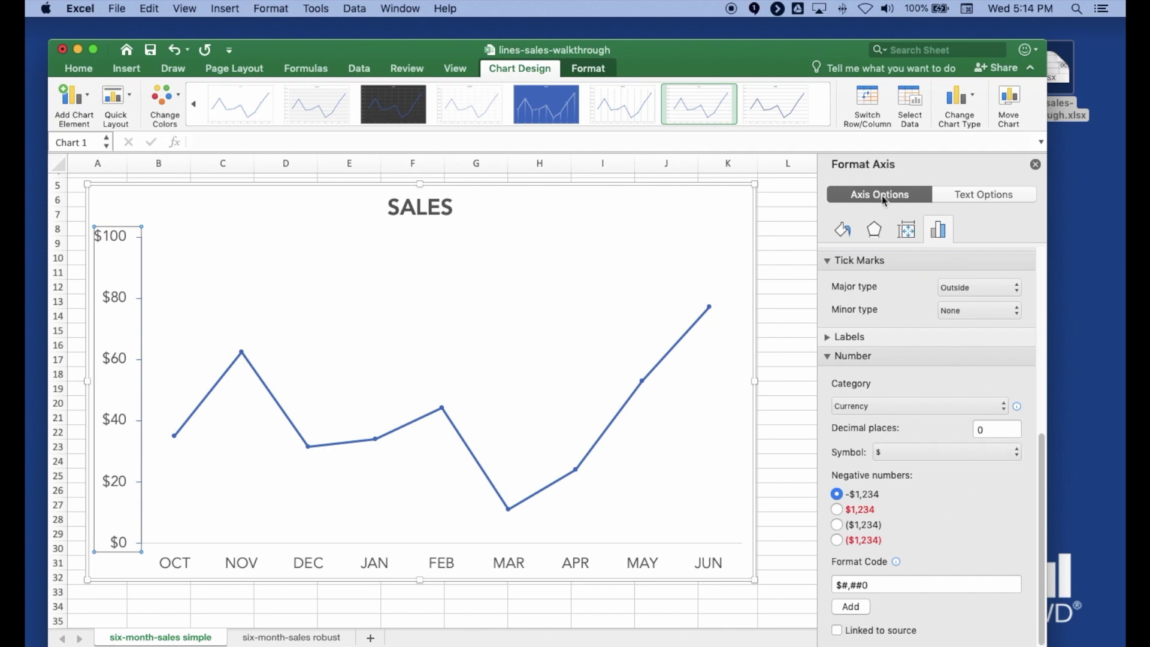
Make the vertical axis line solid light gray.
left_click(845, 229)
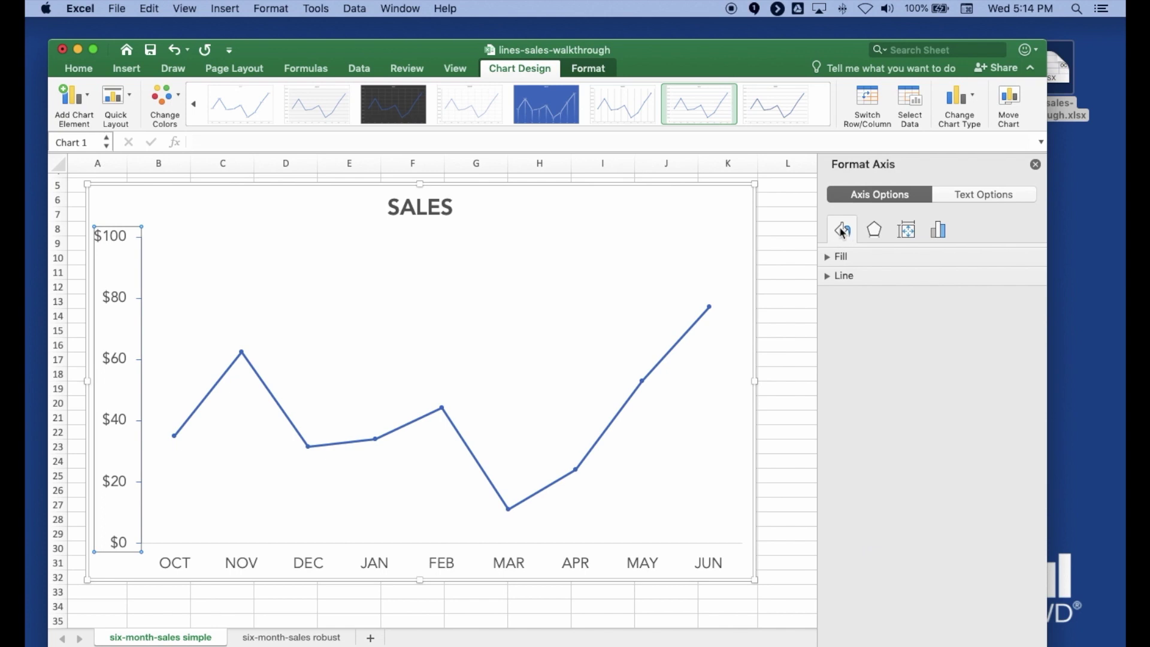
left_click(828, 279)
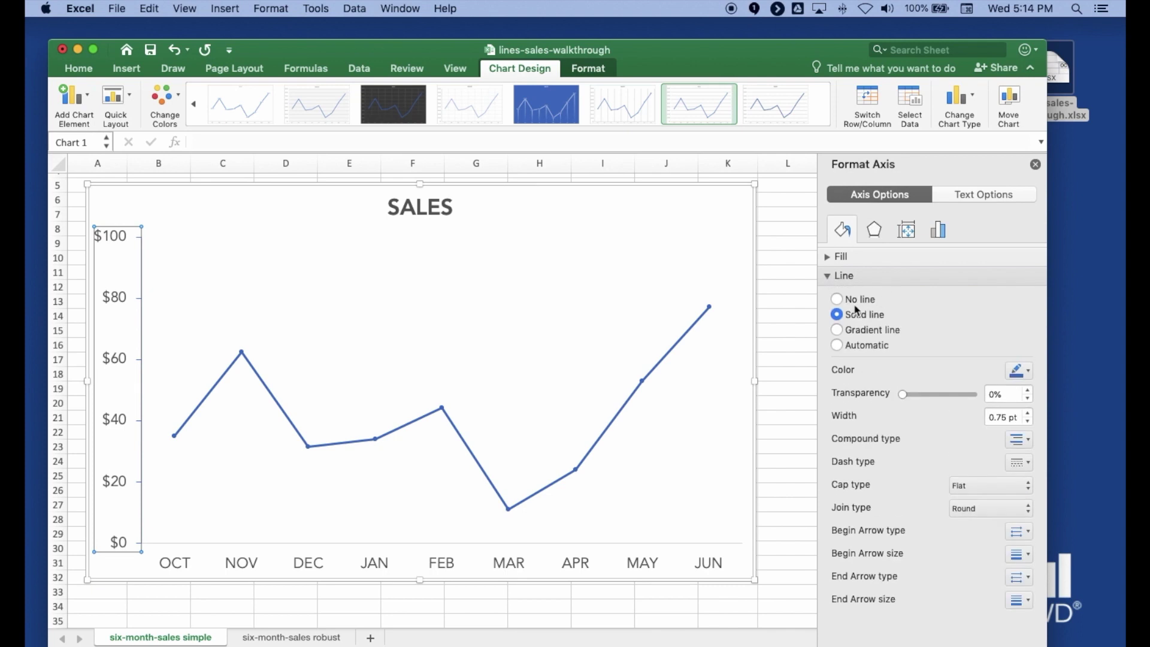
left_click(1027, 372)
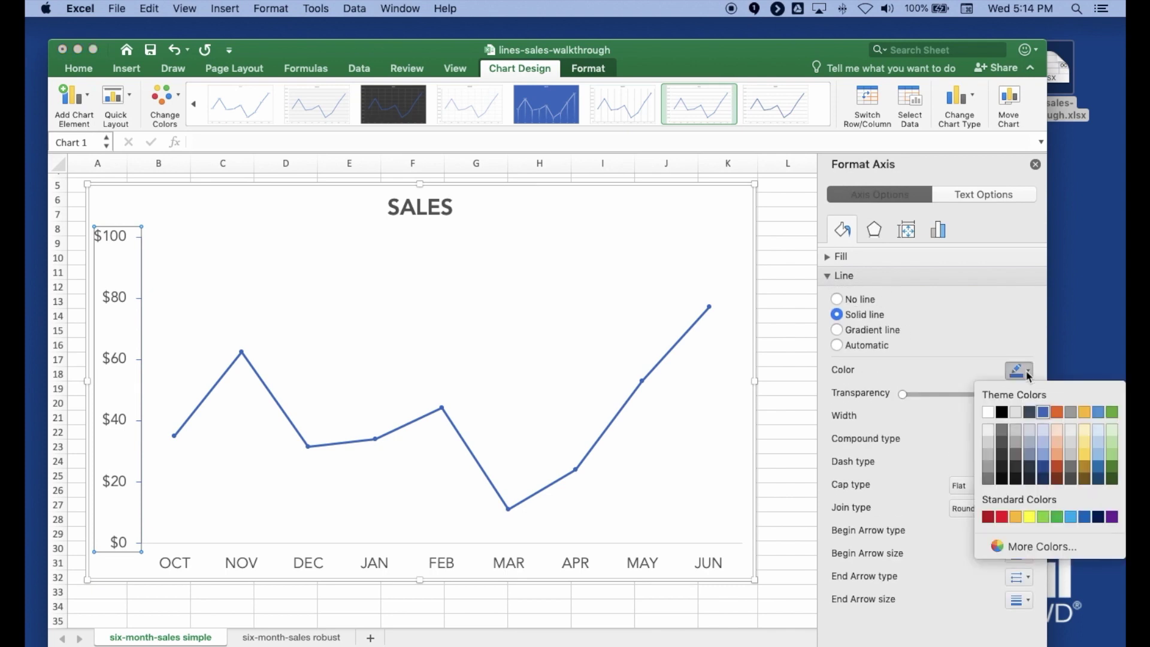
left_click(988, 478)
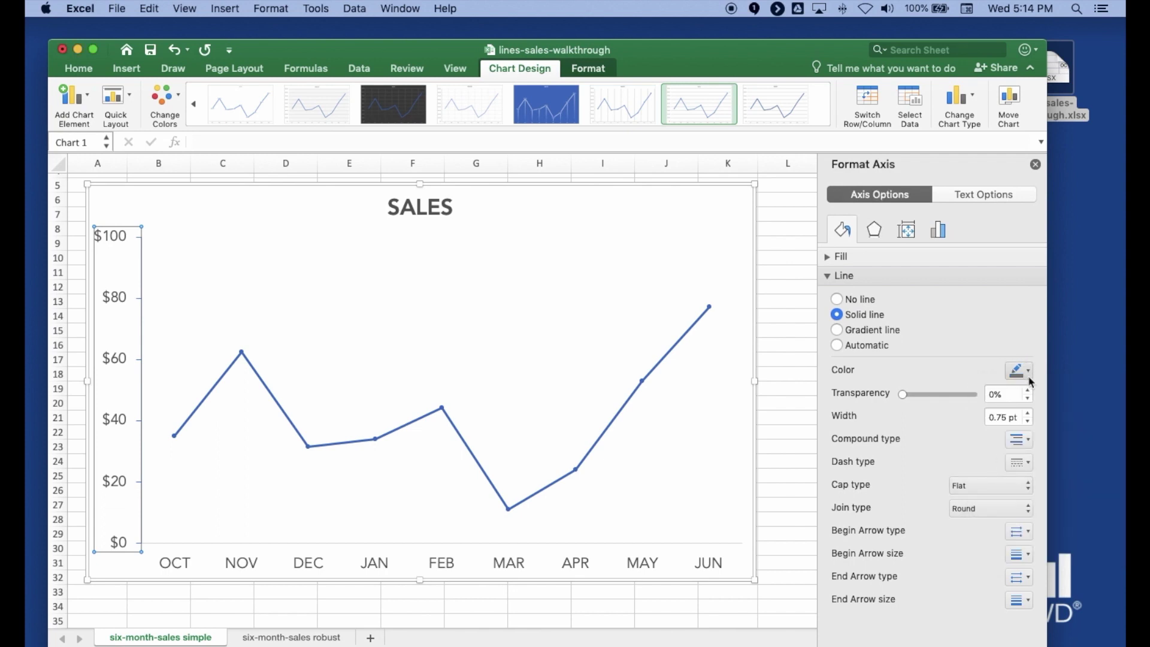
left_click(1025, 371)
left_click(988, 454)
Make the horizontal month axis line light gray.
left_click(575, 561)
left_click(1017, 371)
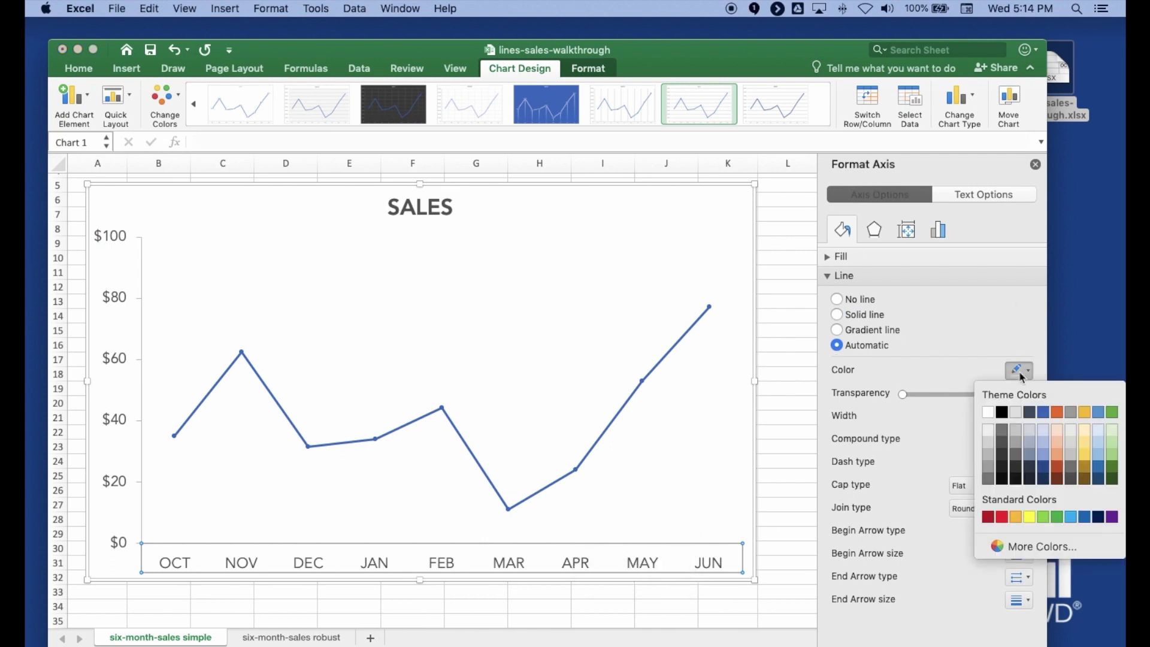
left_click(987, 455)
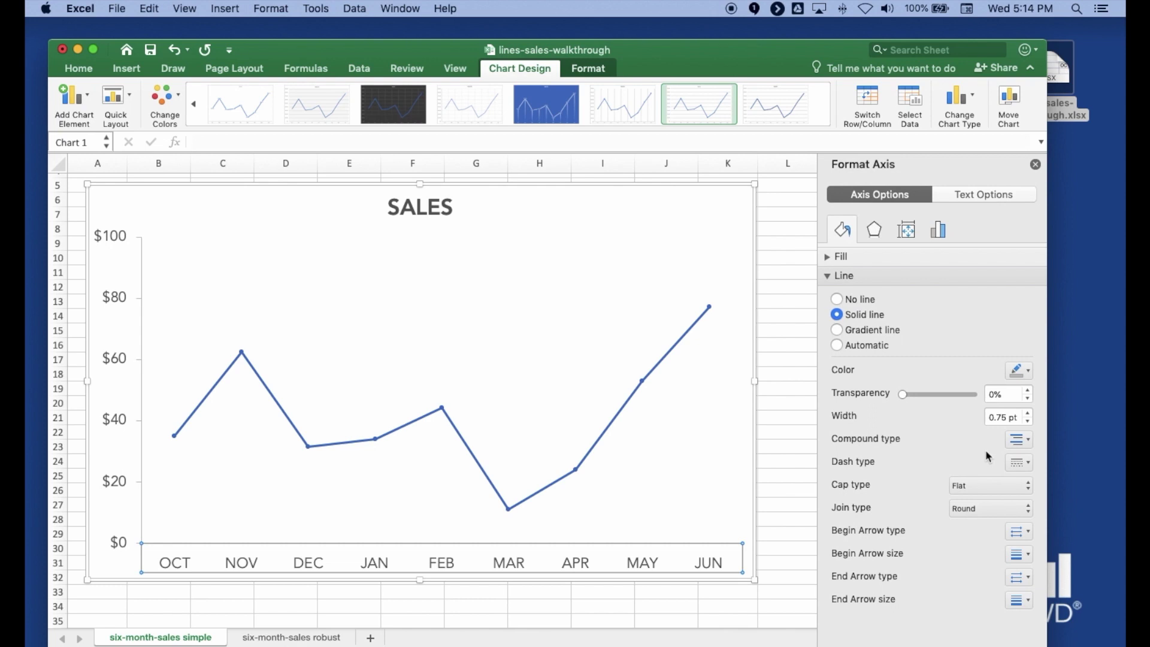
Position the month axis on tick marks and set its major tick marks to Outside.
left_click(940, 231)
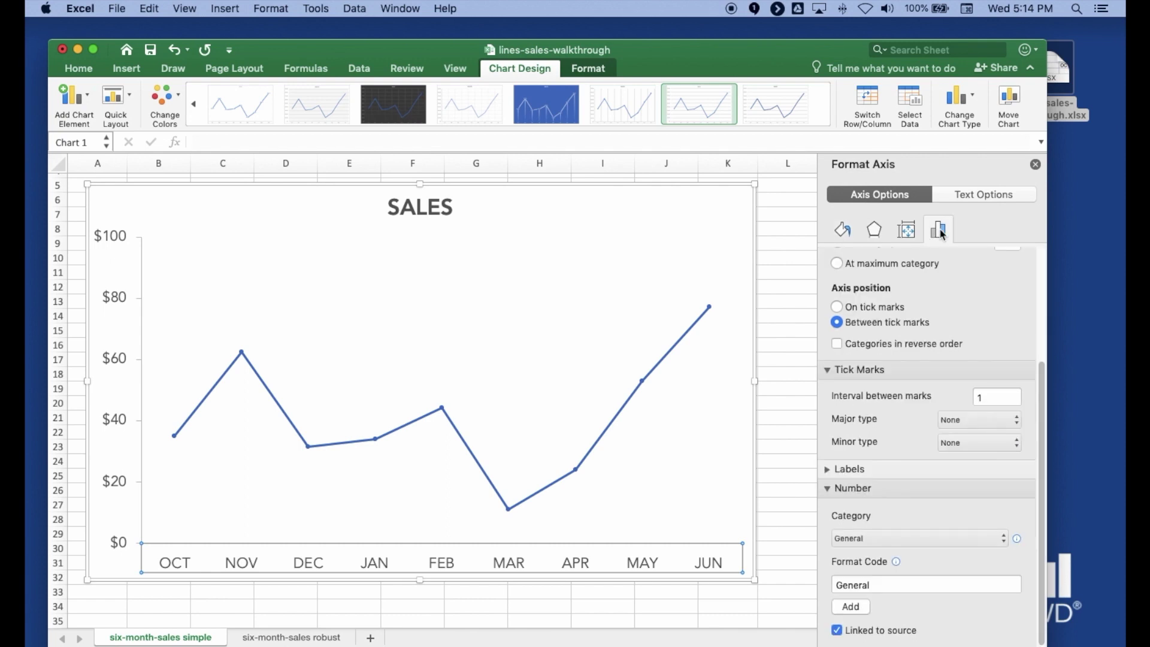
scroll(972, 334, "up", 5)
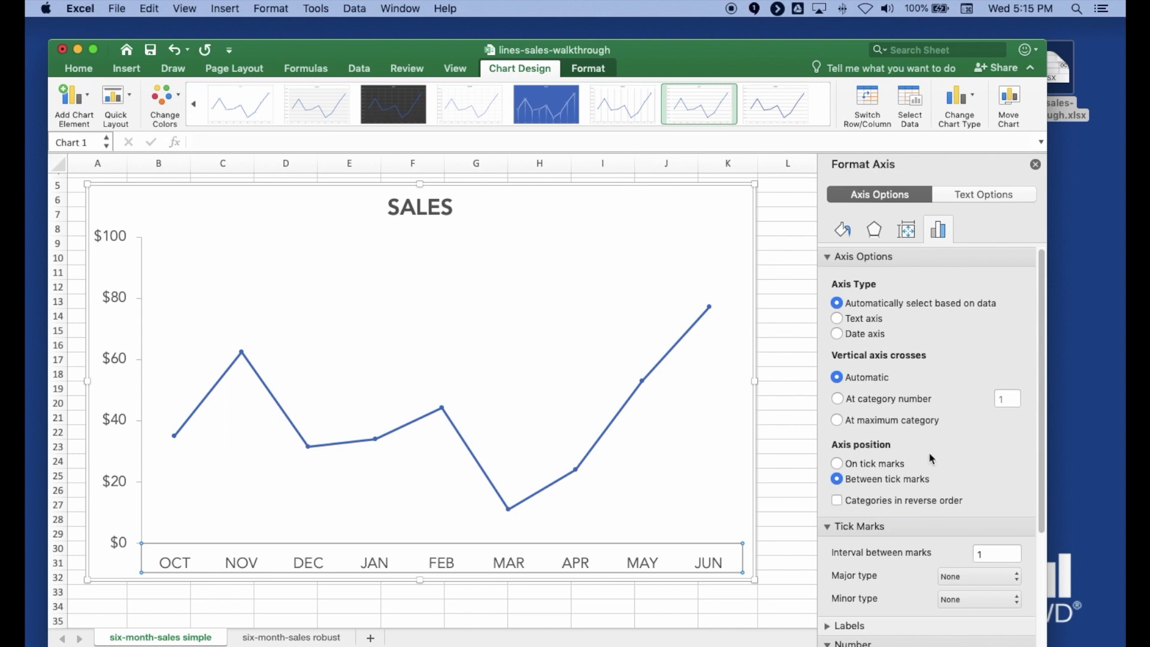
left_click(837, 464)
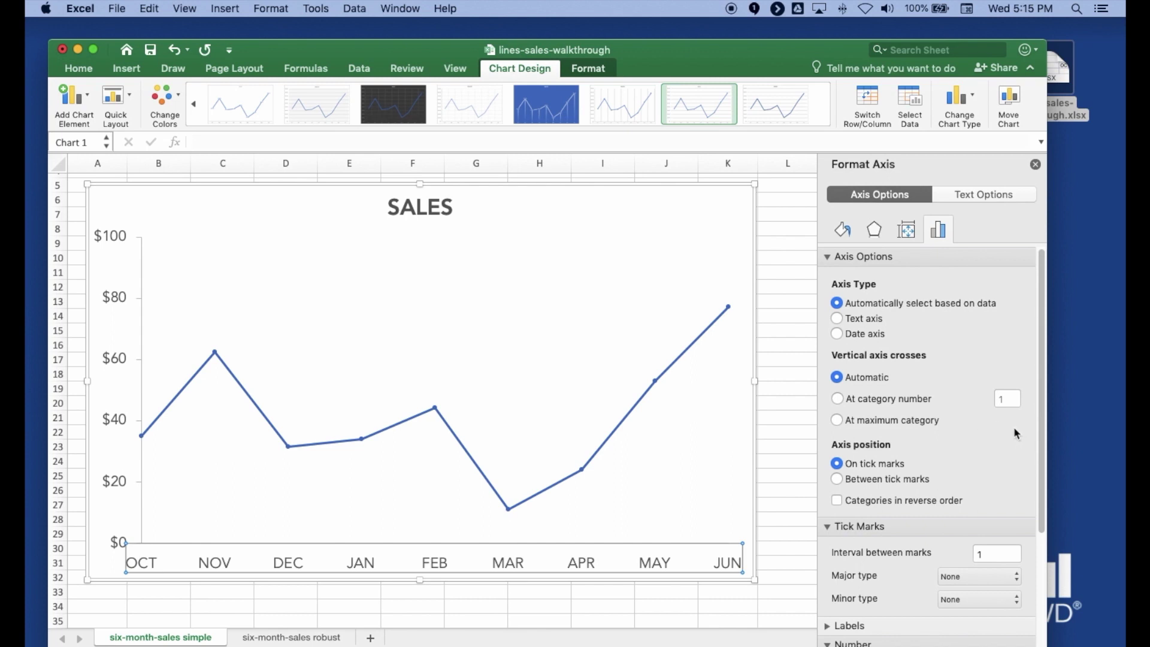
scroll(1013, 426, "down", 3)
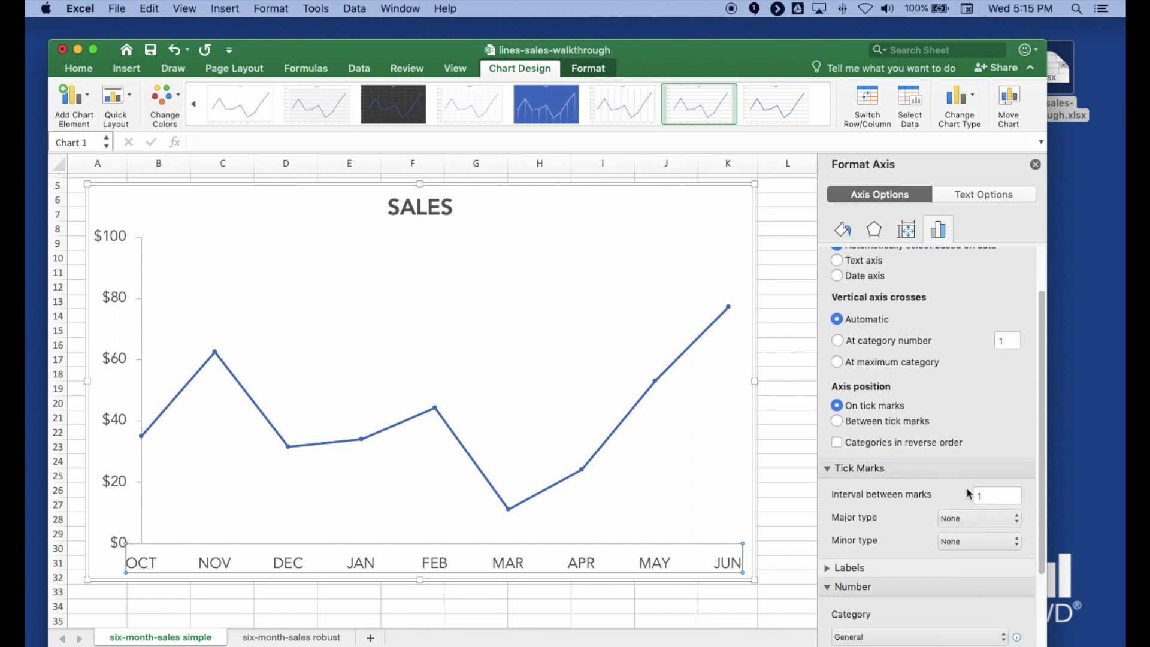
left_click(975, 519)
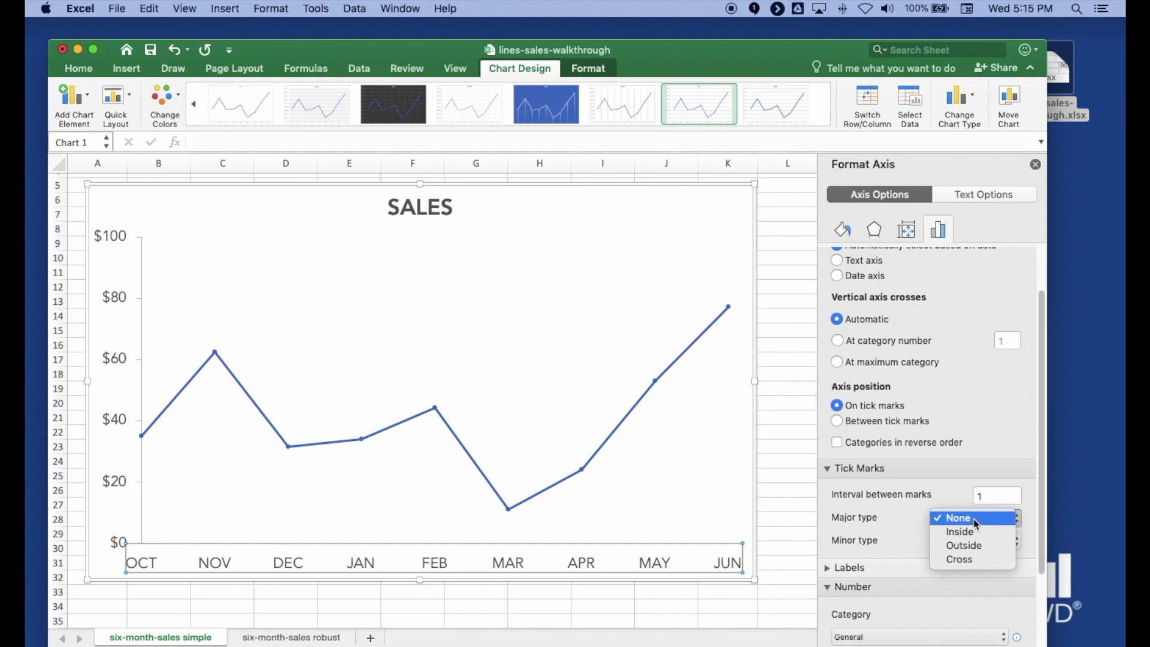
left_click(980, 545)
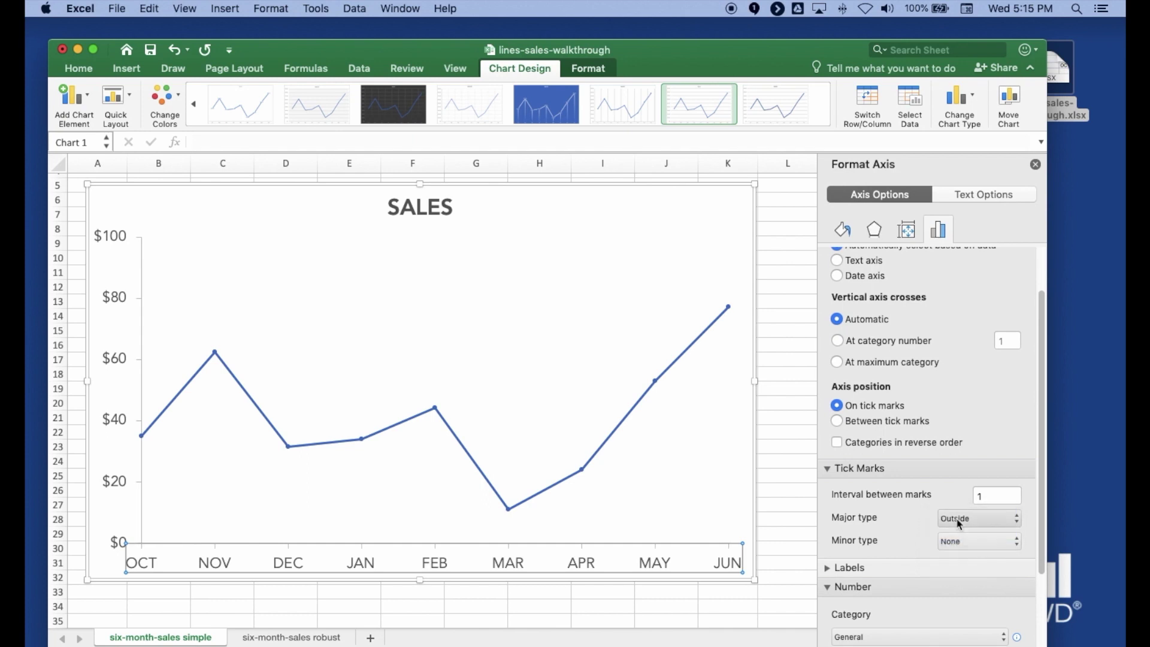
scroll(961, 516, "down", 3)
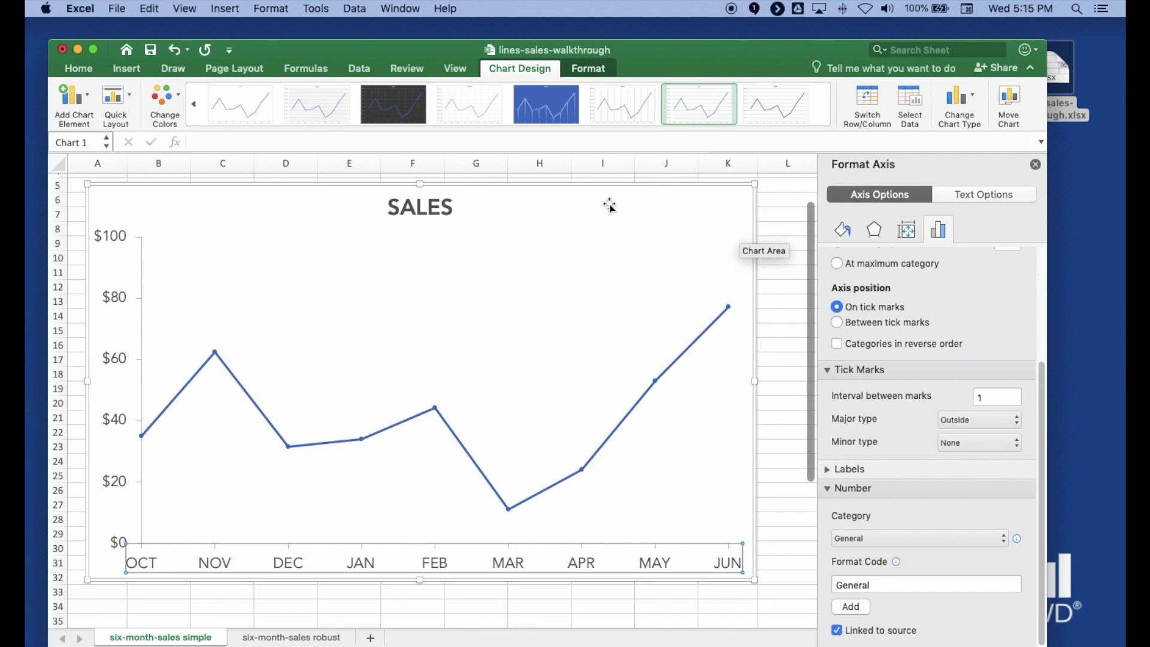
Select the chart area so the pane shows Format Chart Area options.
left_click(610, 206)
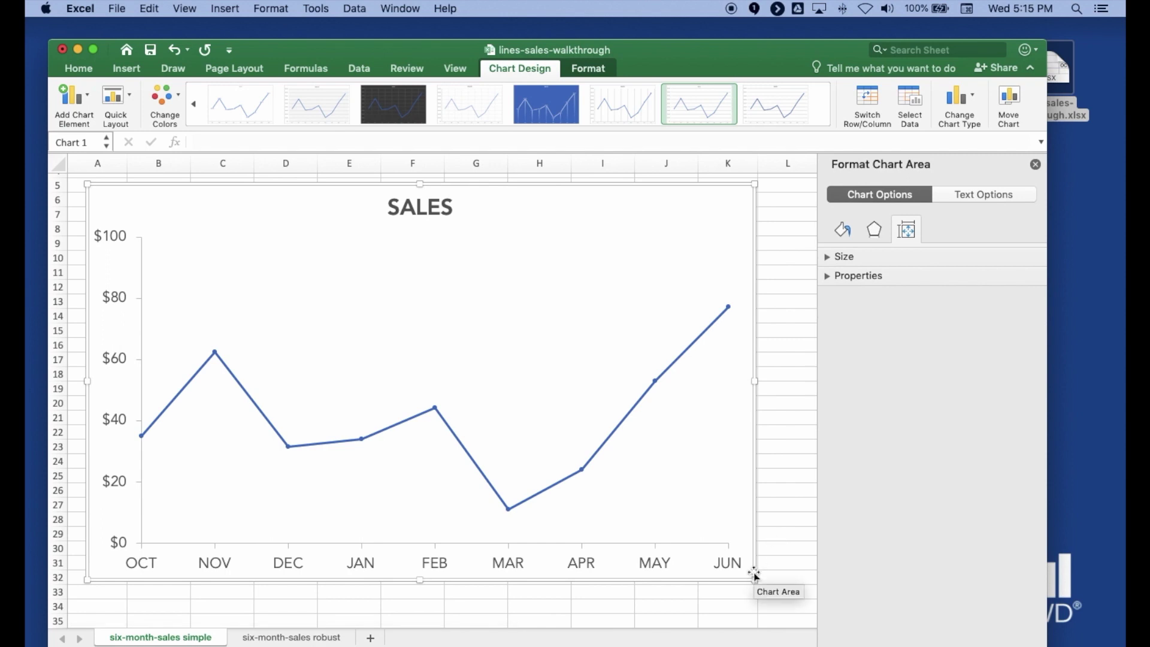
Choose Save as Picture from the chart area's context menu.
right_click(713, 456)
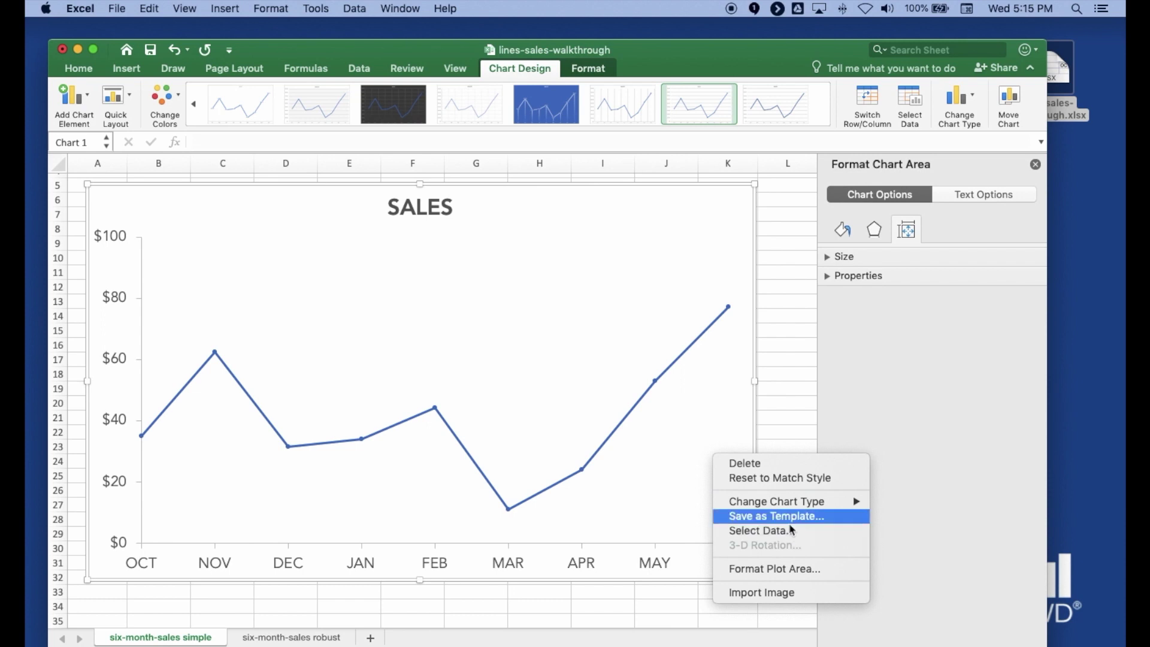
right_click(595, 384)
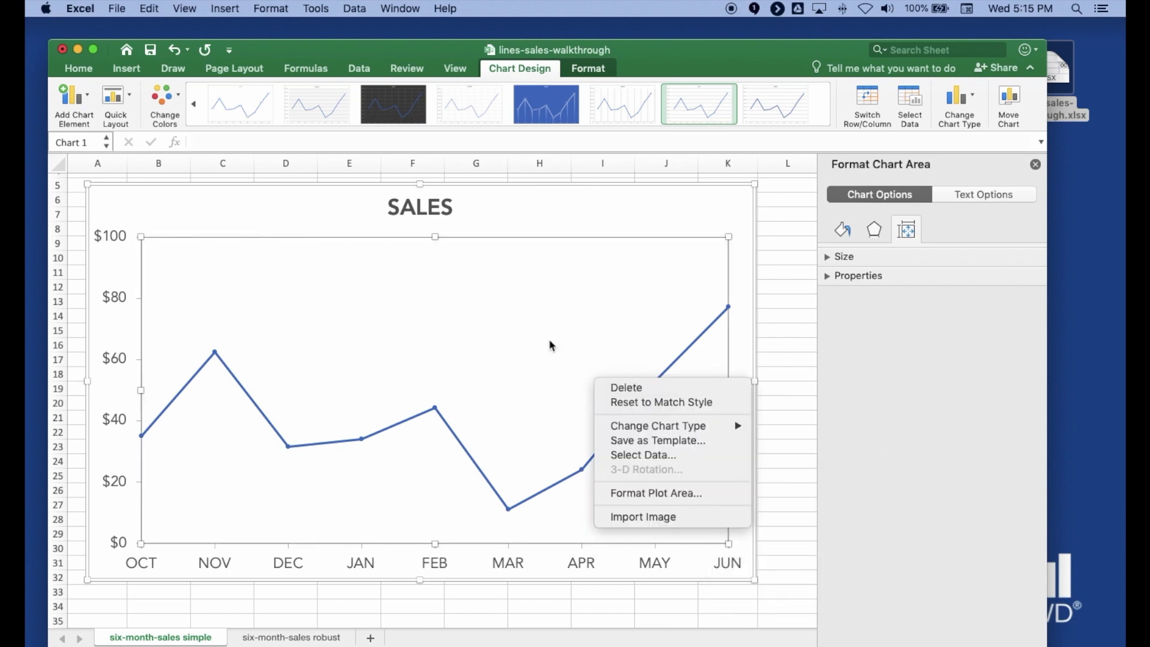
right_click(552, 307)
right_click(566, 204)
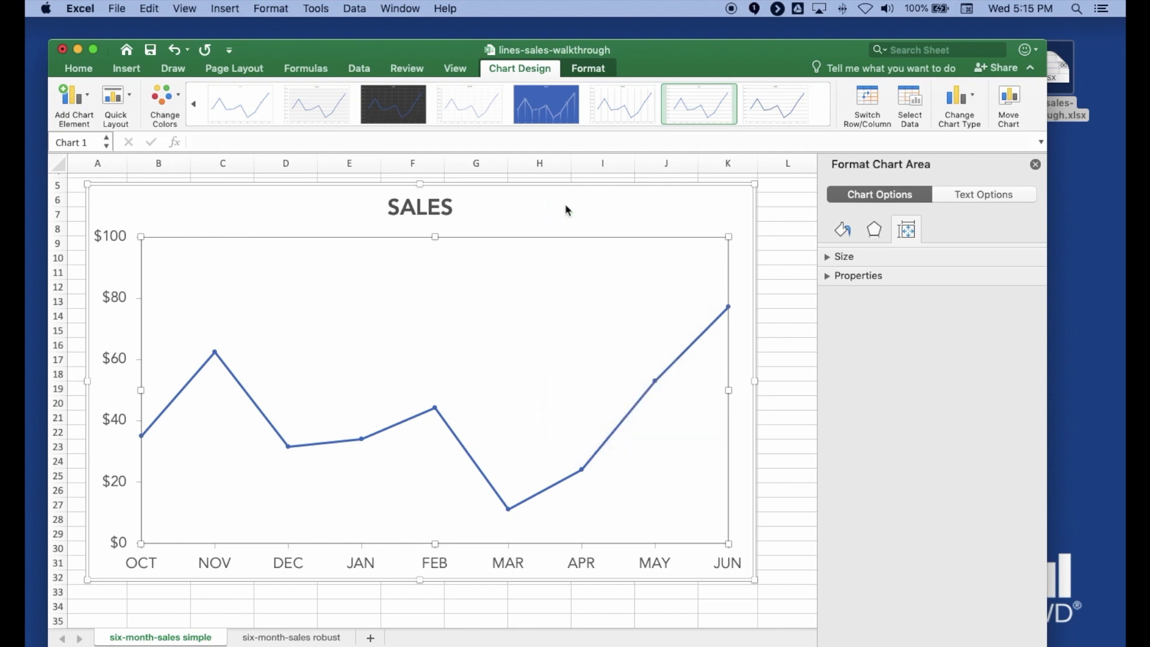
left_click(708, 450)
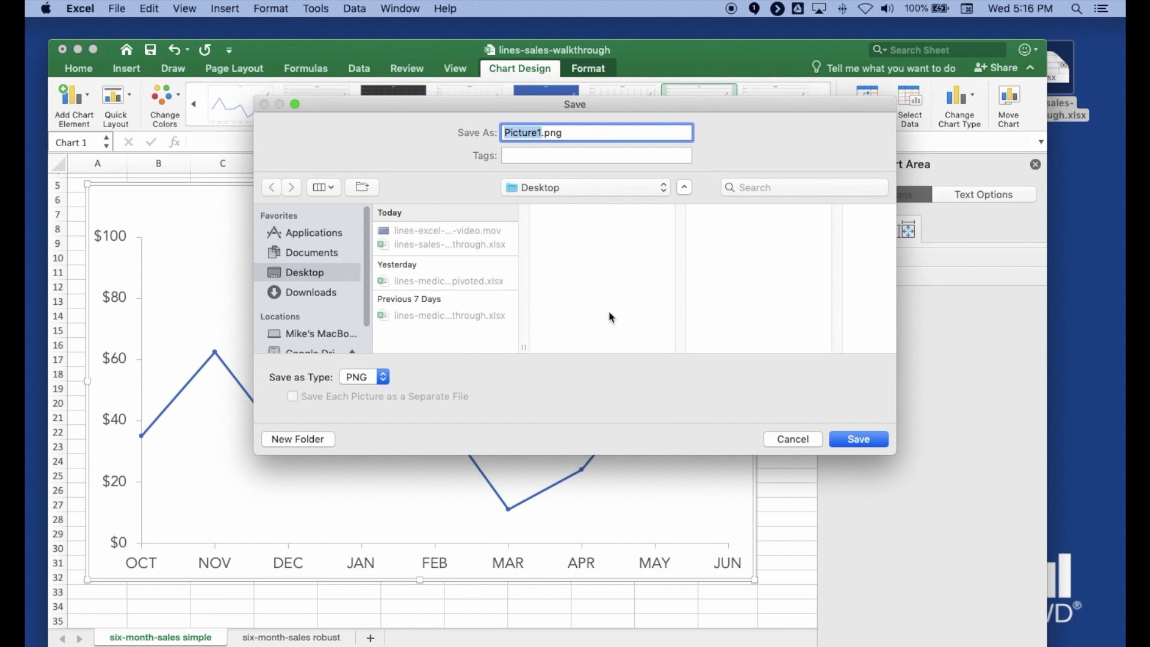
Enter sales-chart-lesson as the picture's file name, keeping PNG on the Desktop.
type("sales-chart-lesson-one")
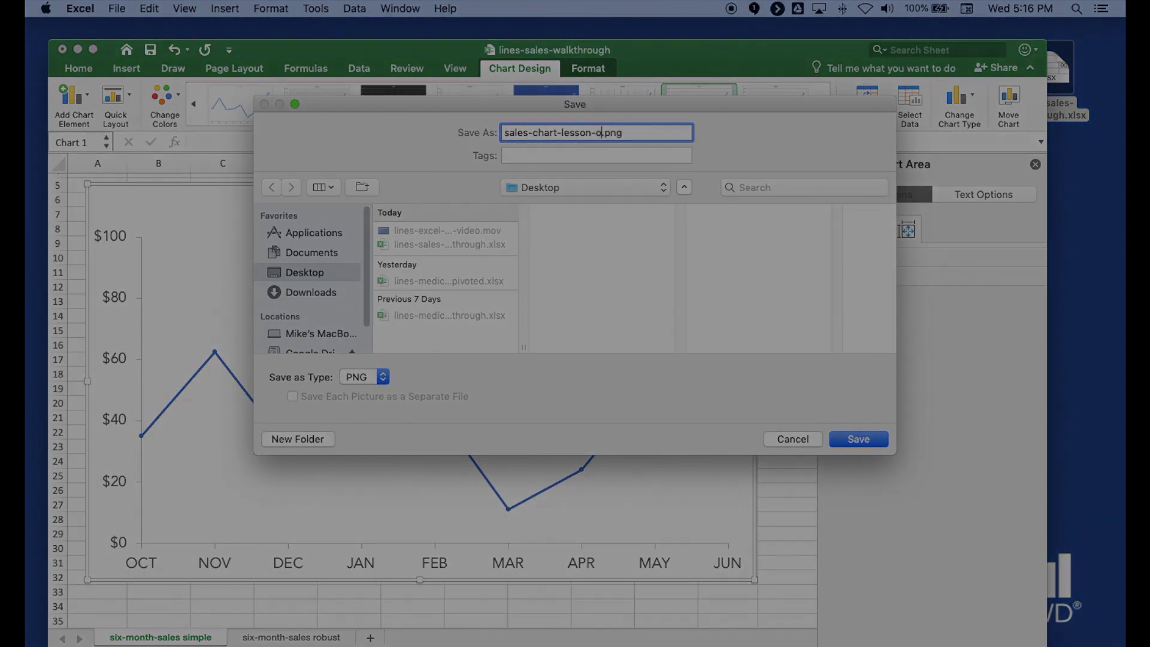